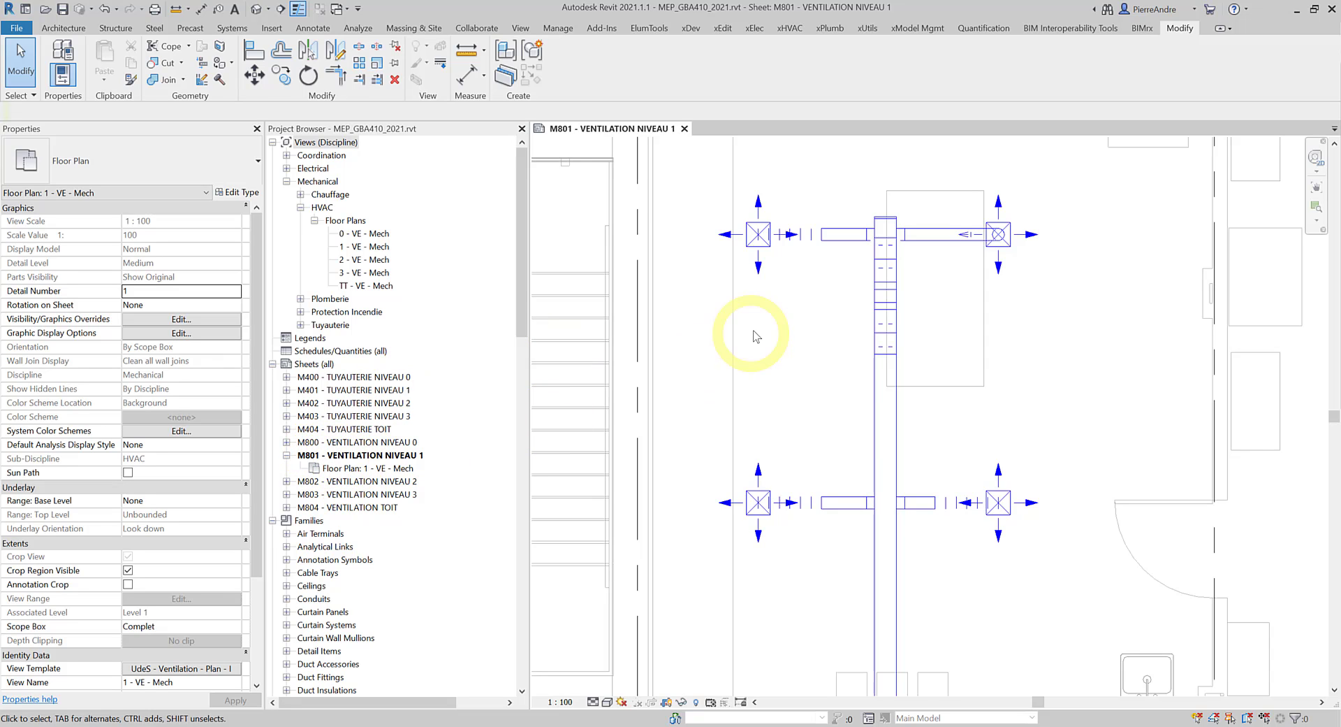
- Tag the two upper supply diffusers of the first duct branch by category, without leaders
scroll(754, 335, "down", 6)
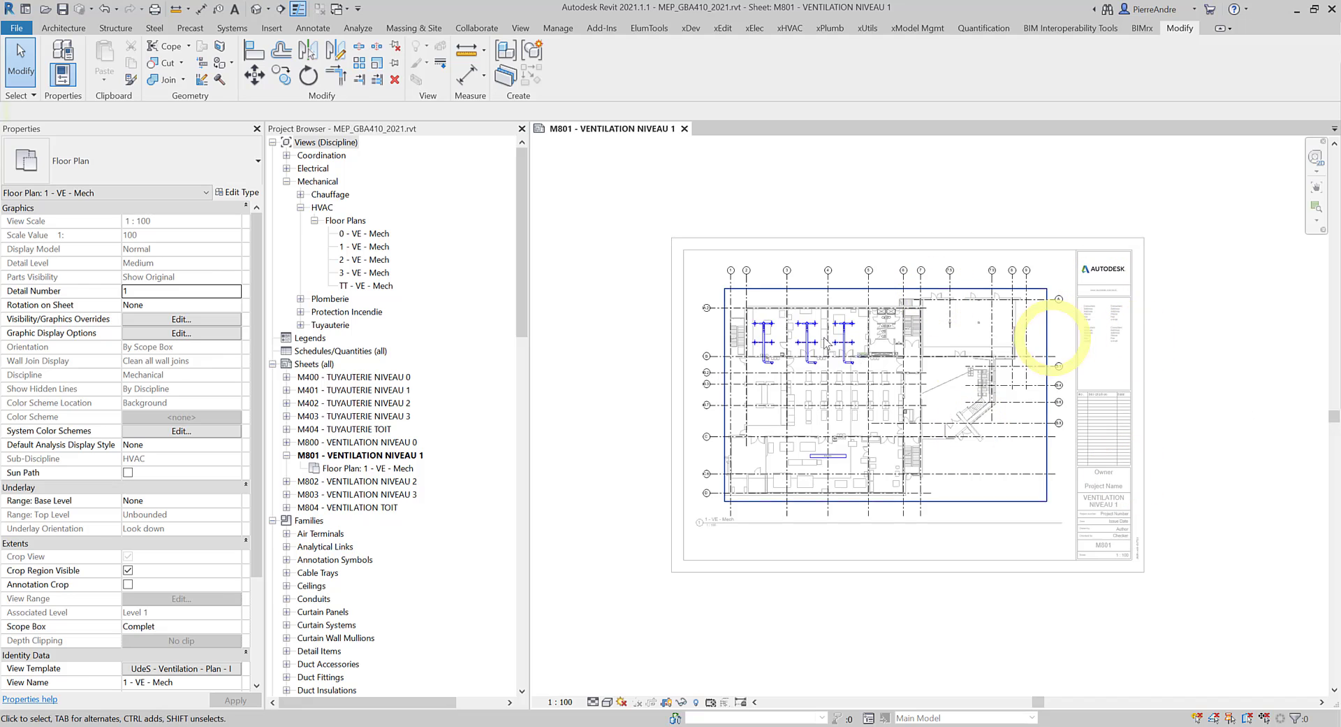
scroll(777, 339, "up", 4)
scroll(775, 336, "up", 5)
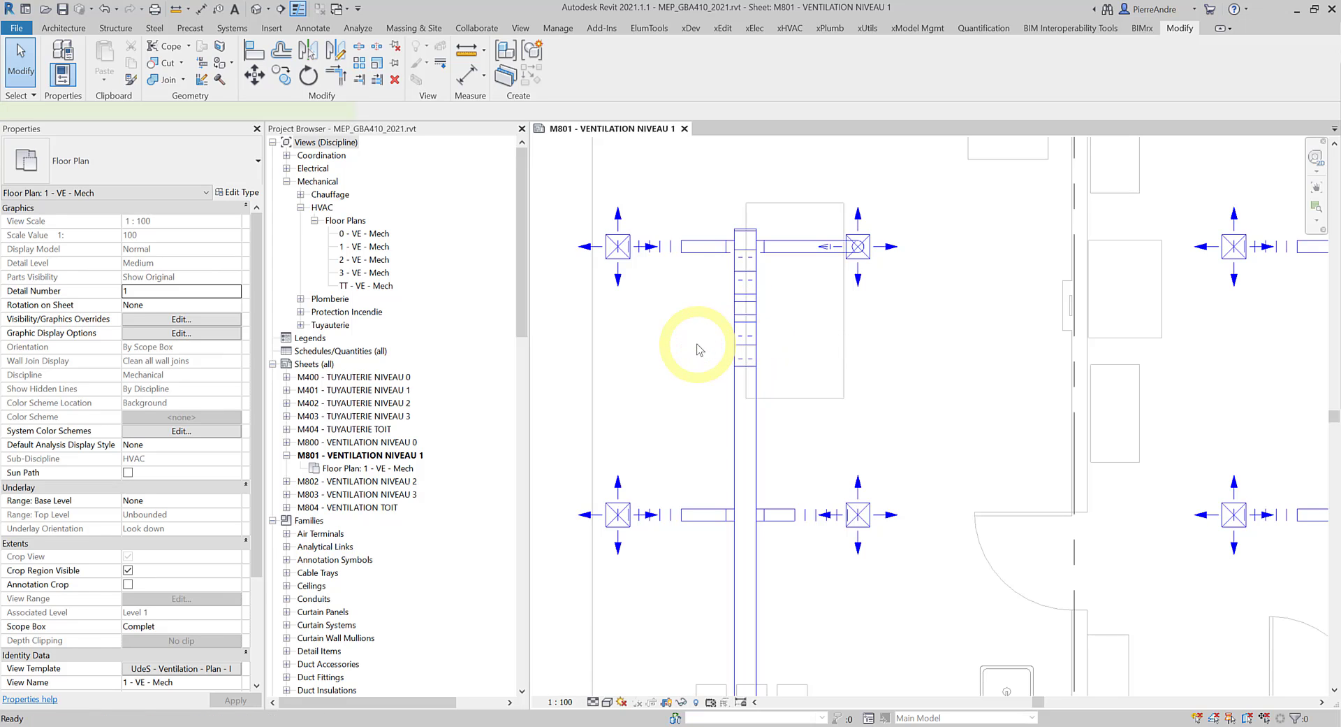
key("t")
key("g")
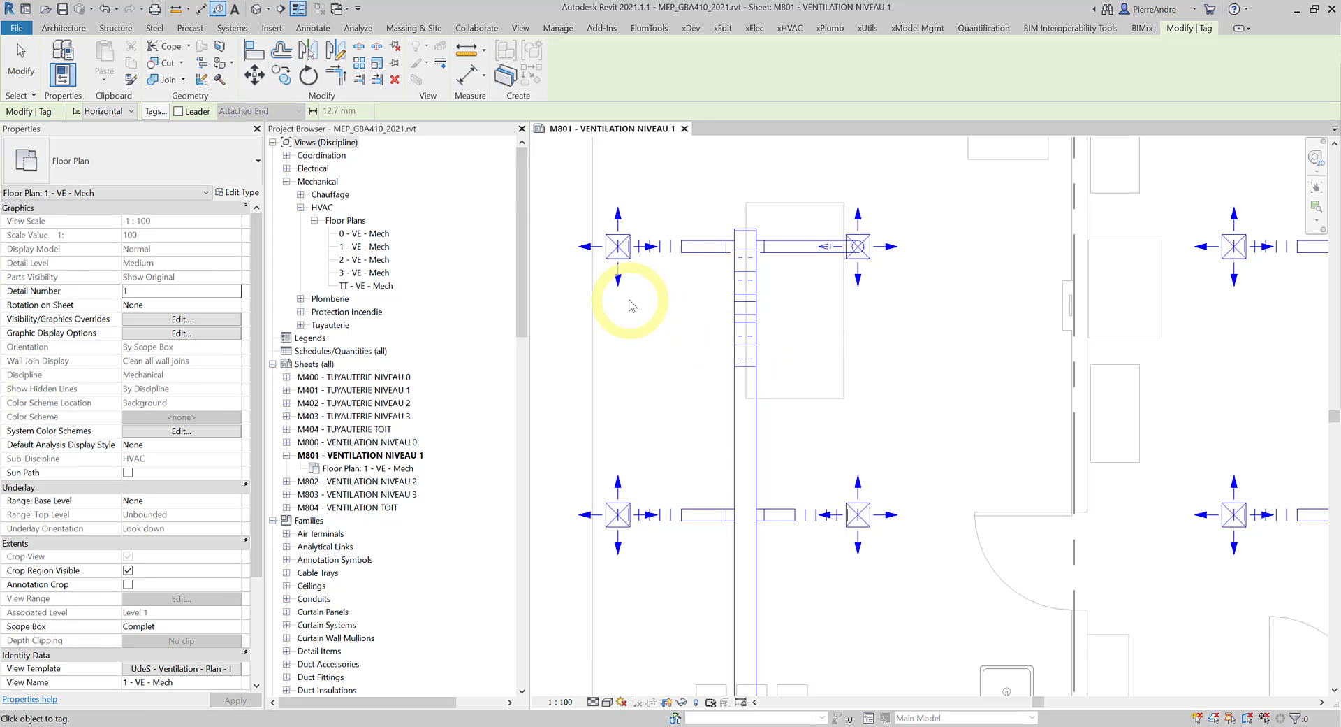
left_click(308, 26)
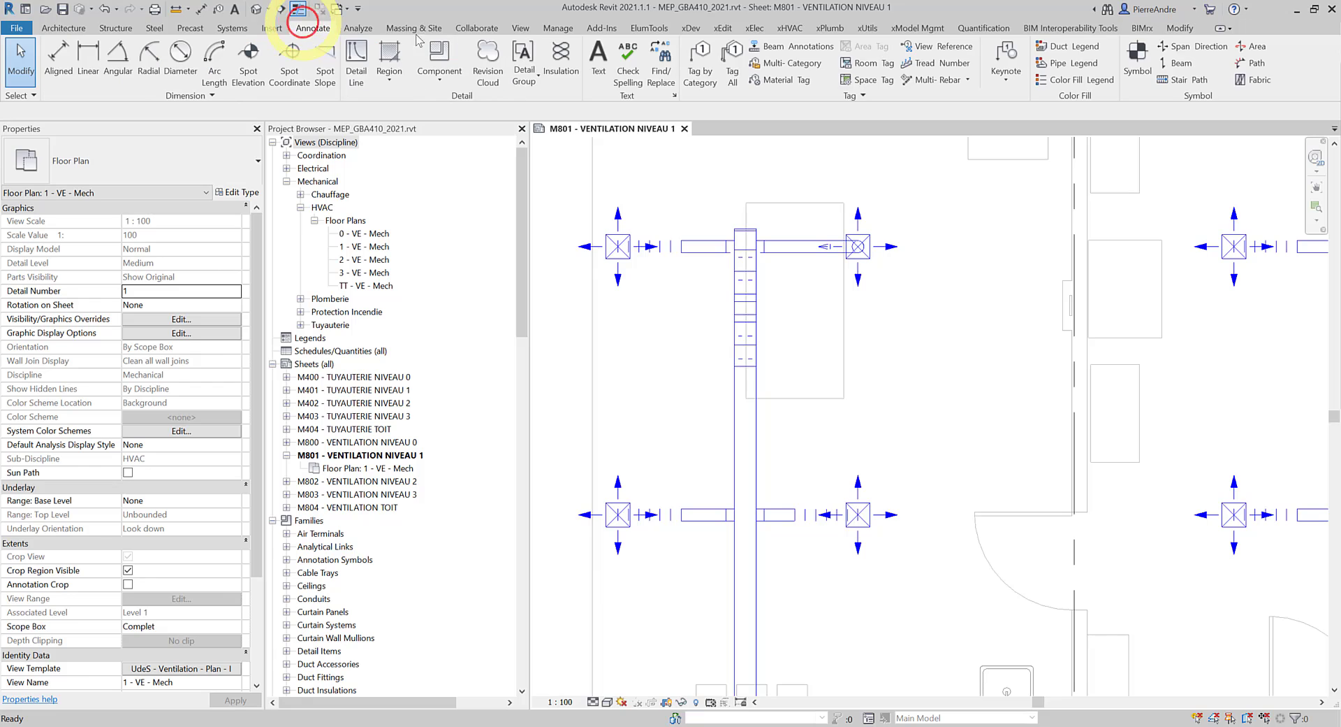
left_click(710, 68)
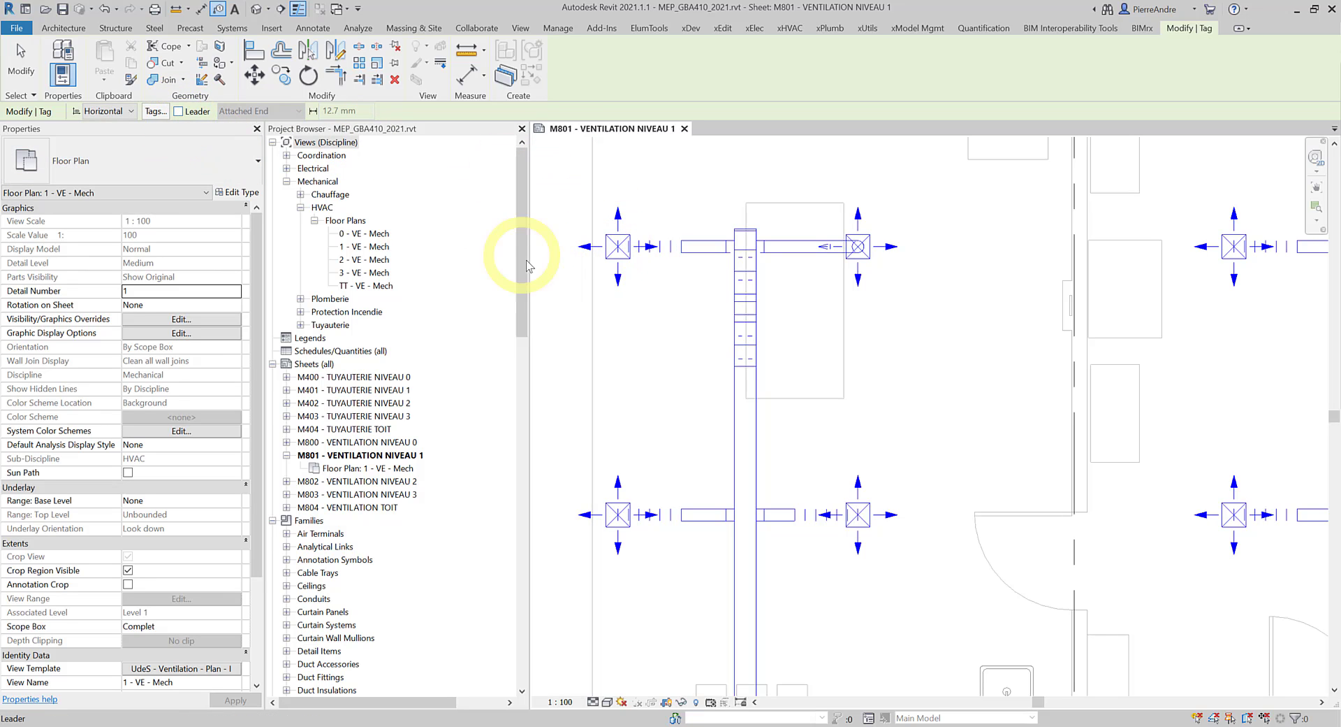
middle_click_drag(608, 275, 748, 383)
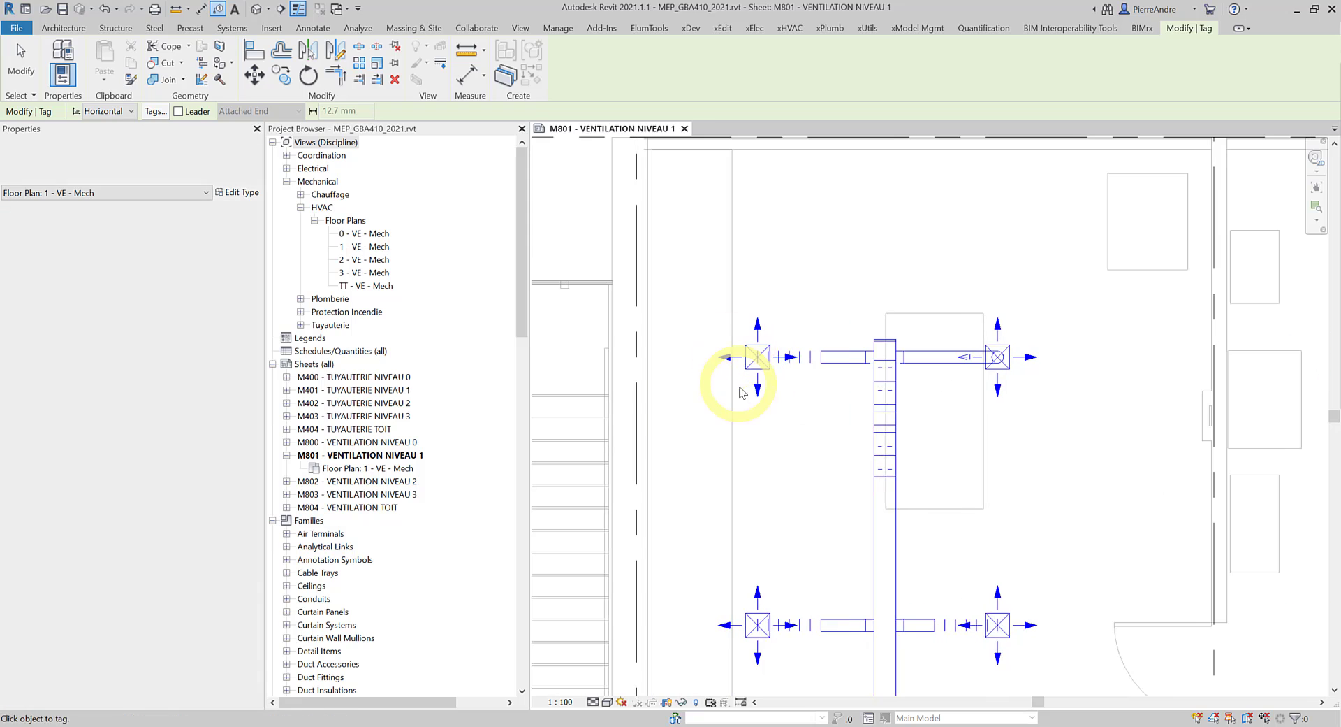
left_click(768, 383)
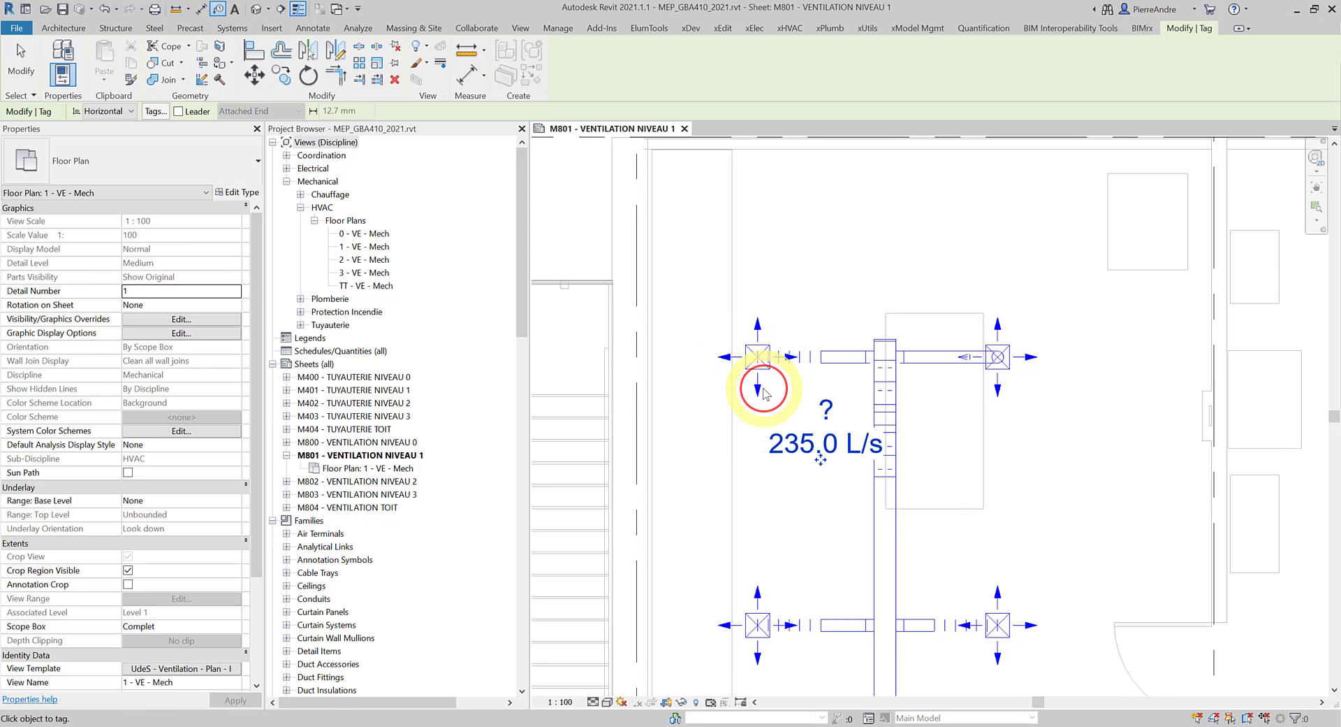
left_click(998, 389)
- Tag the two lower supply diffusers of the same duct branch and end the tagging command
scroll(999, 403, "down", 2)
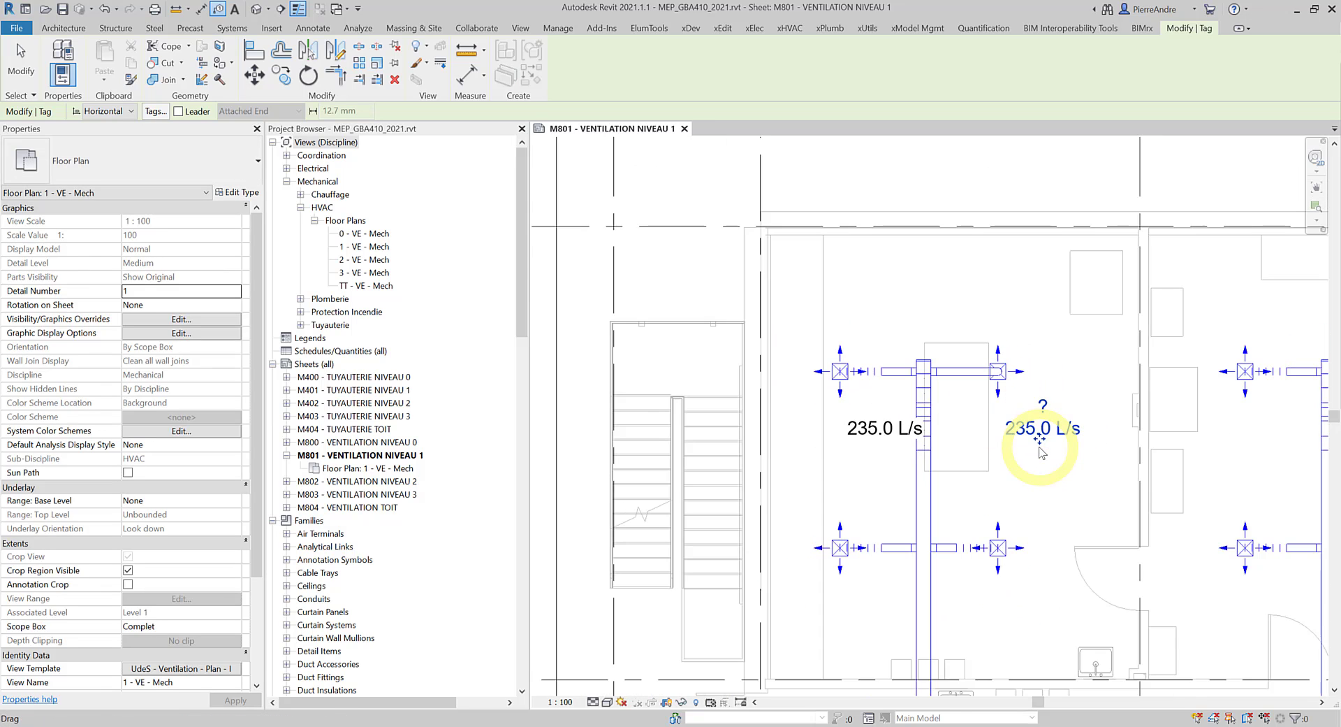
middle_click_drag(1015, 423, 919, 298)
left_click(902, 448)
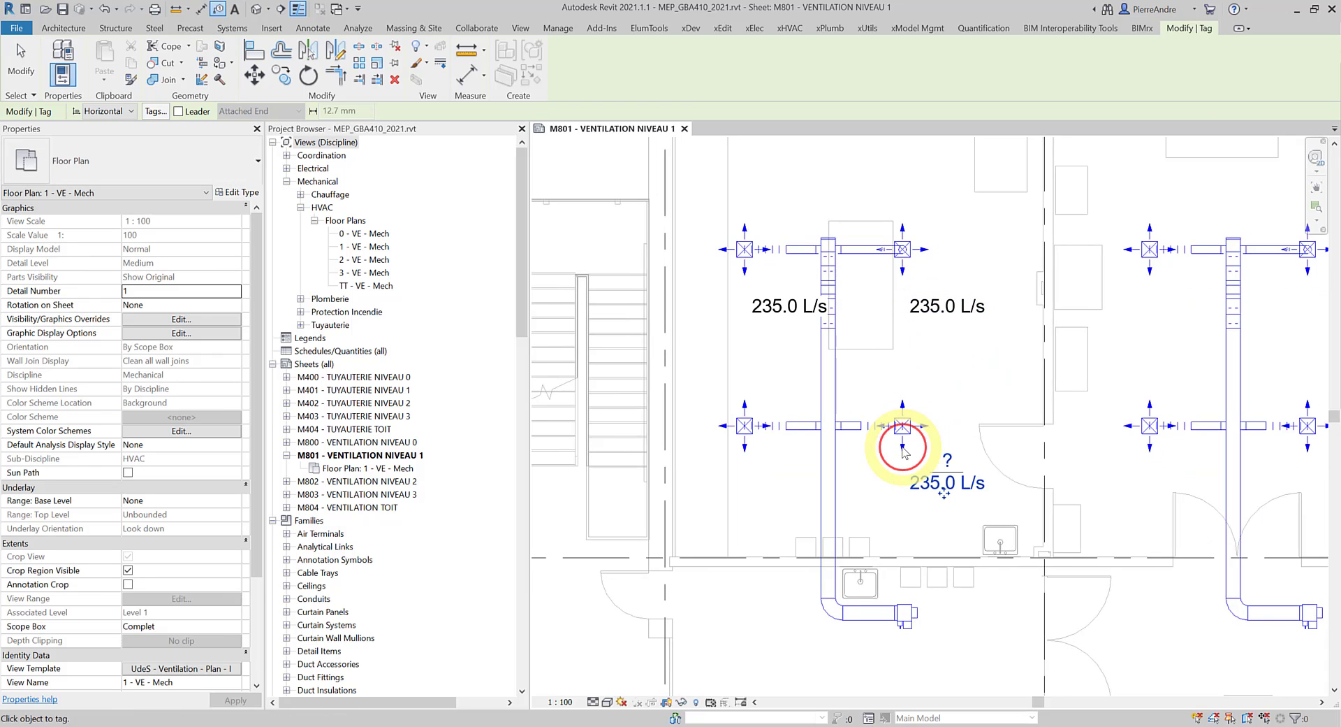
left_click(742, 442)
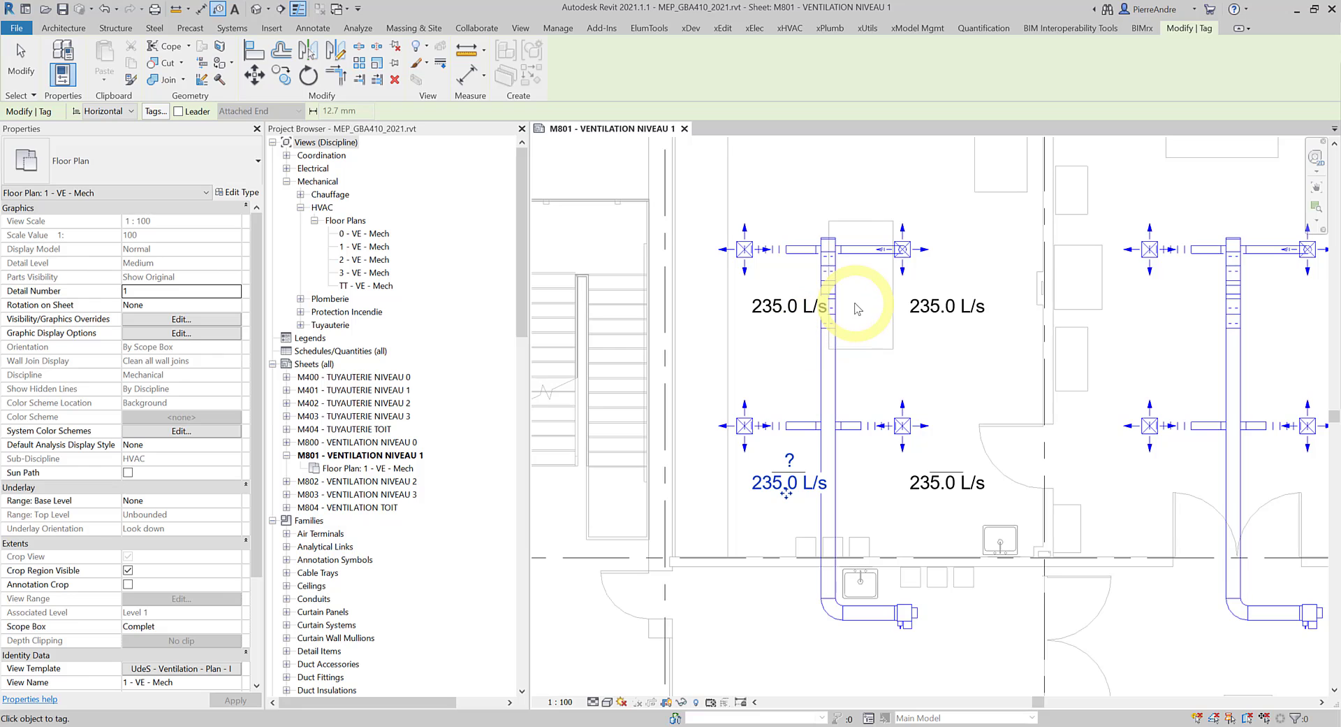
key("Escape")
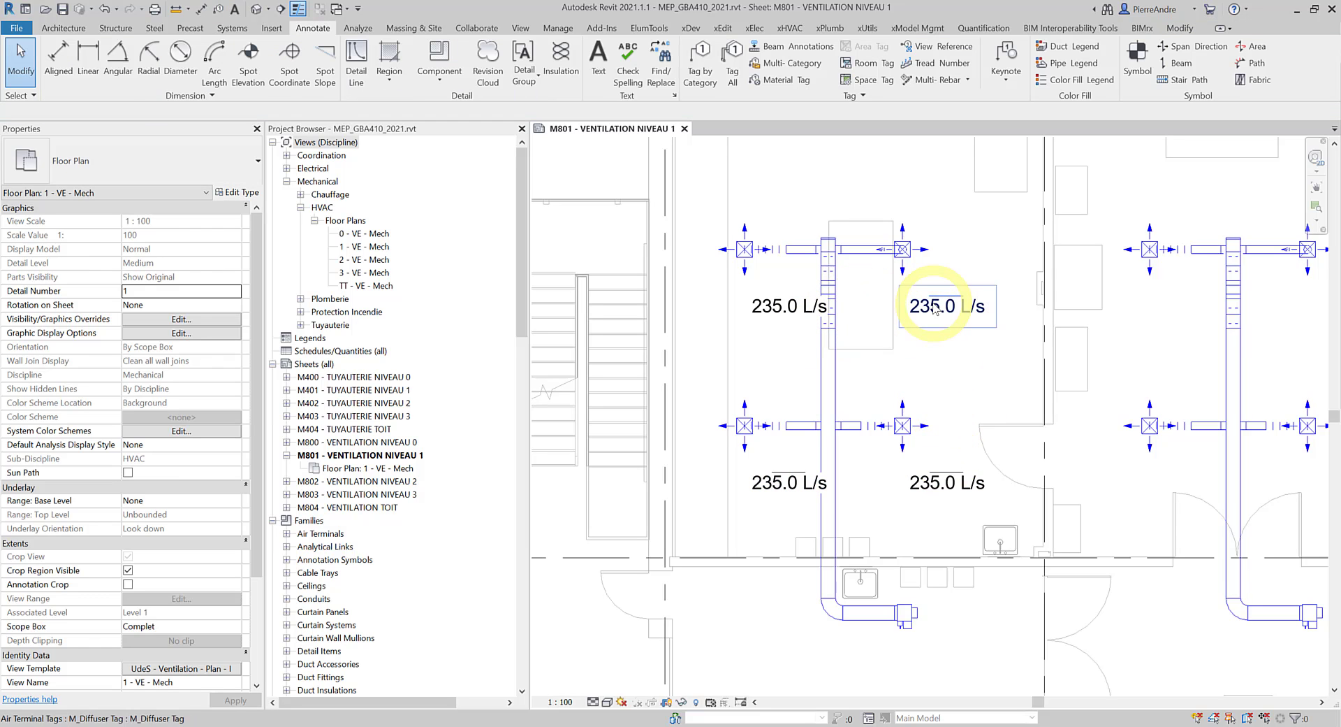
- Move the flow tags of the two upper diffusers to just above their air terminals
left_click(954, 321)
left_click_drag(944, 318, 965, 234)
left_click(769, 316)
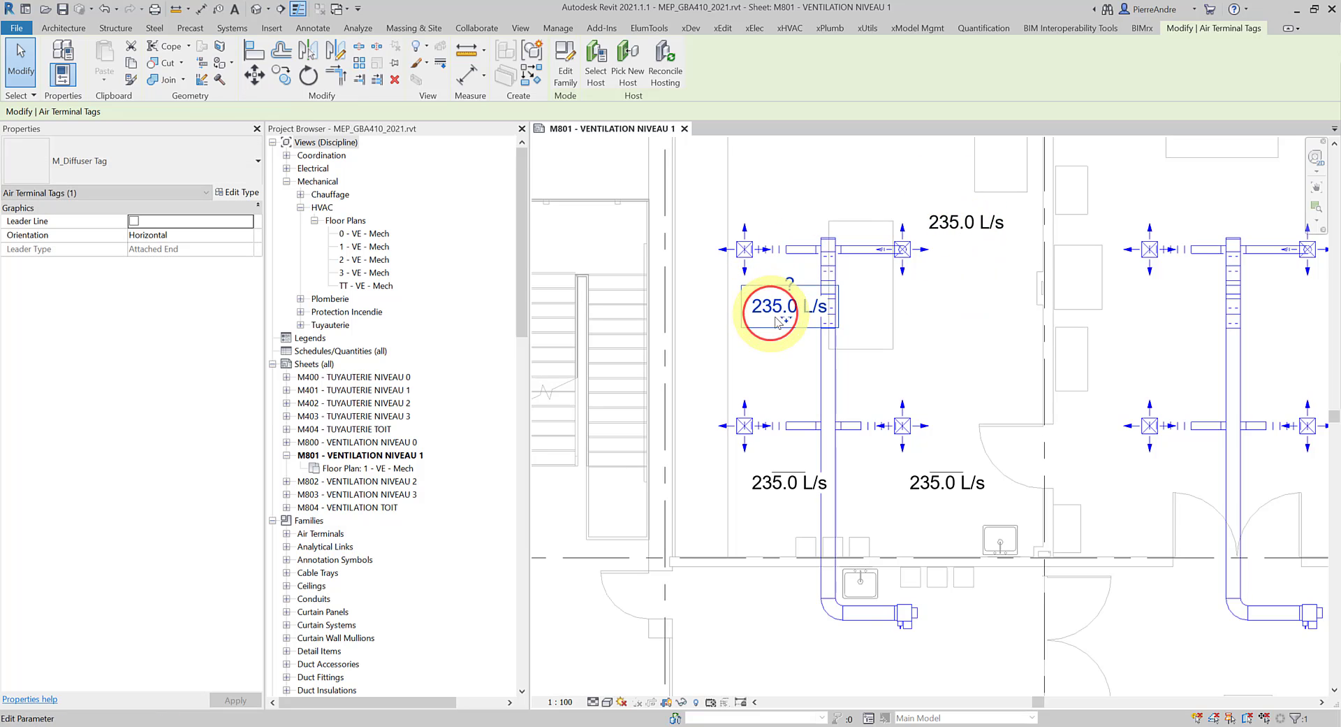
mouse_move(788, 320)
left_mouse_down()
mouse_move(775, 209)
mouse_move(787, 234)
left_mouse_up()
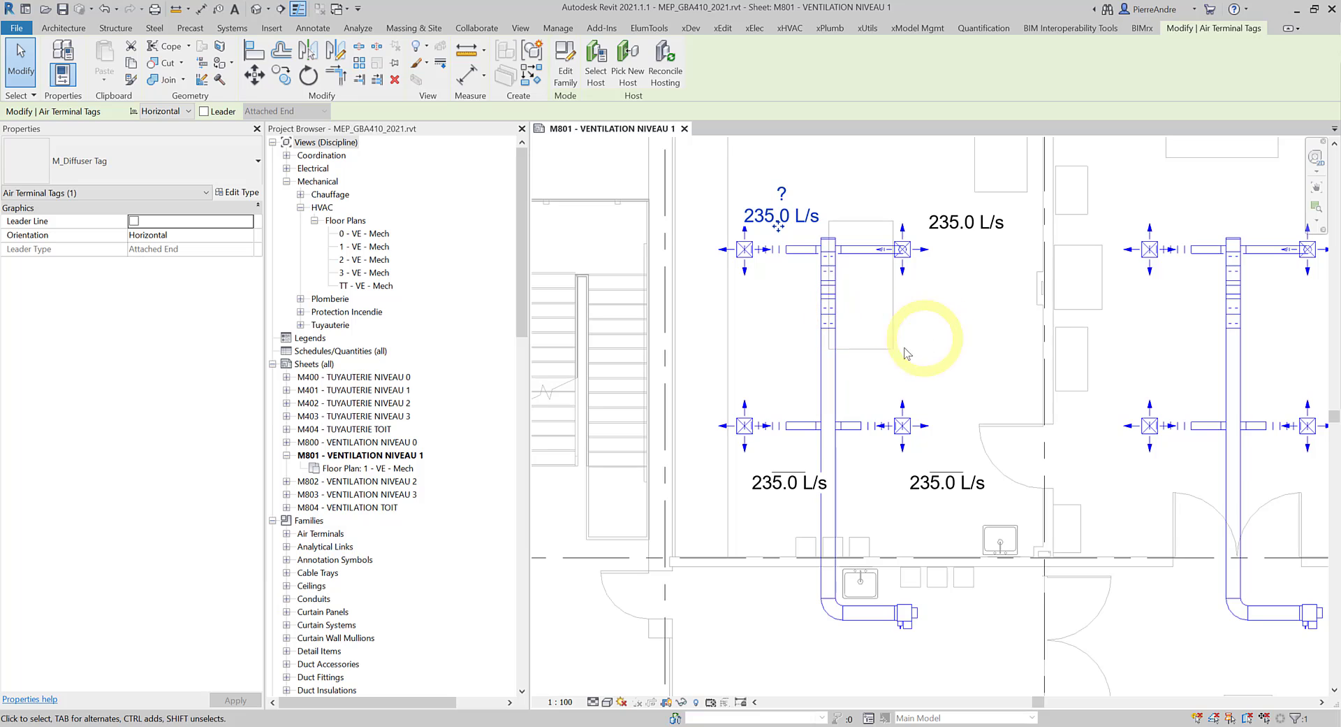
left_click(926, 337)
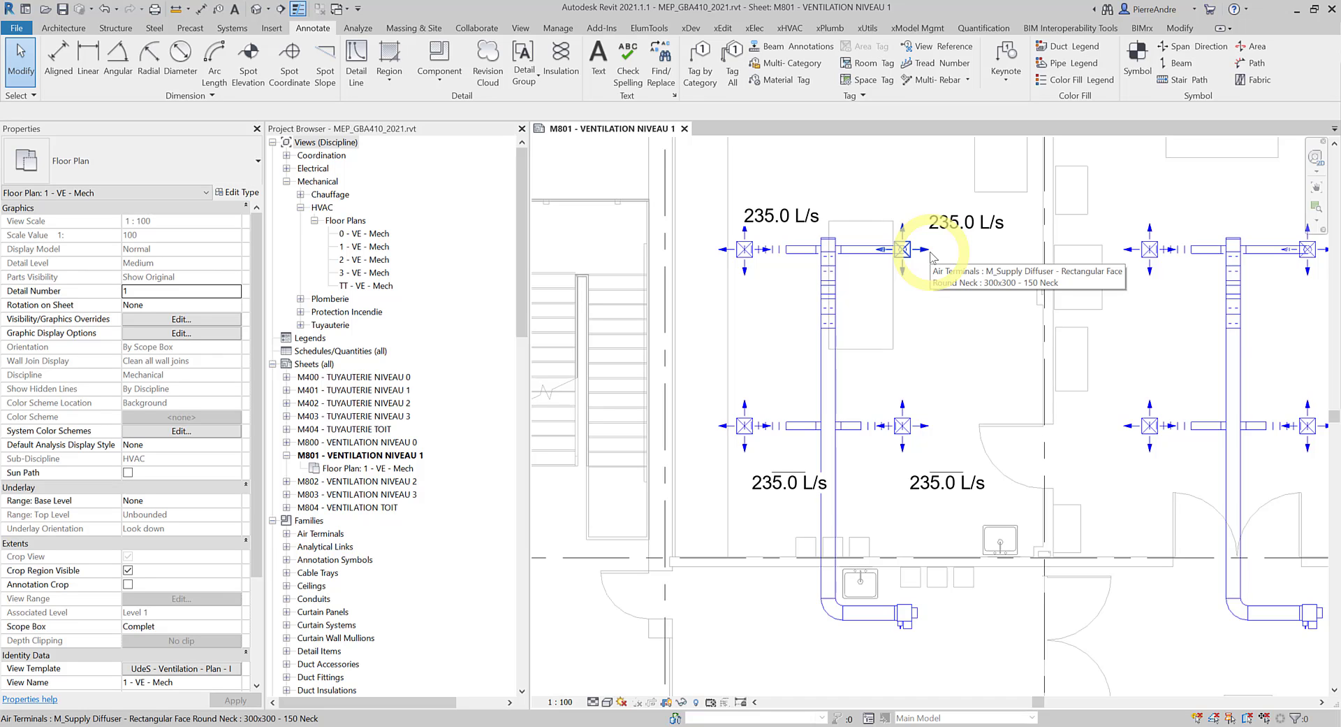
- Set the empty type mark in the upper-right diffuser's tag to PATATE and accept the type parameter change
scroll(929, 255, "up", 2)
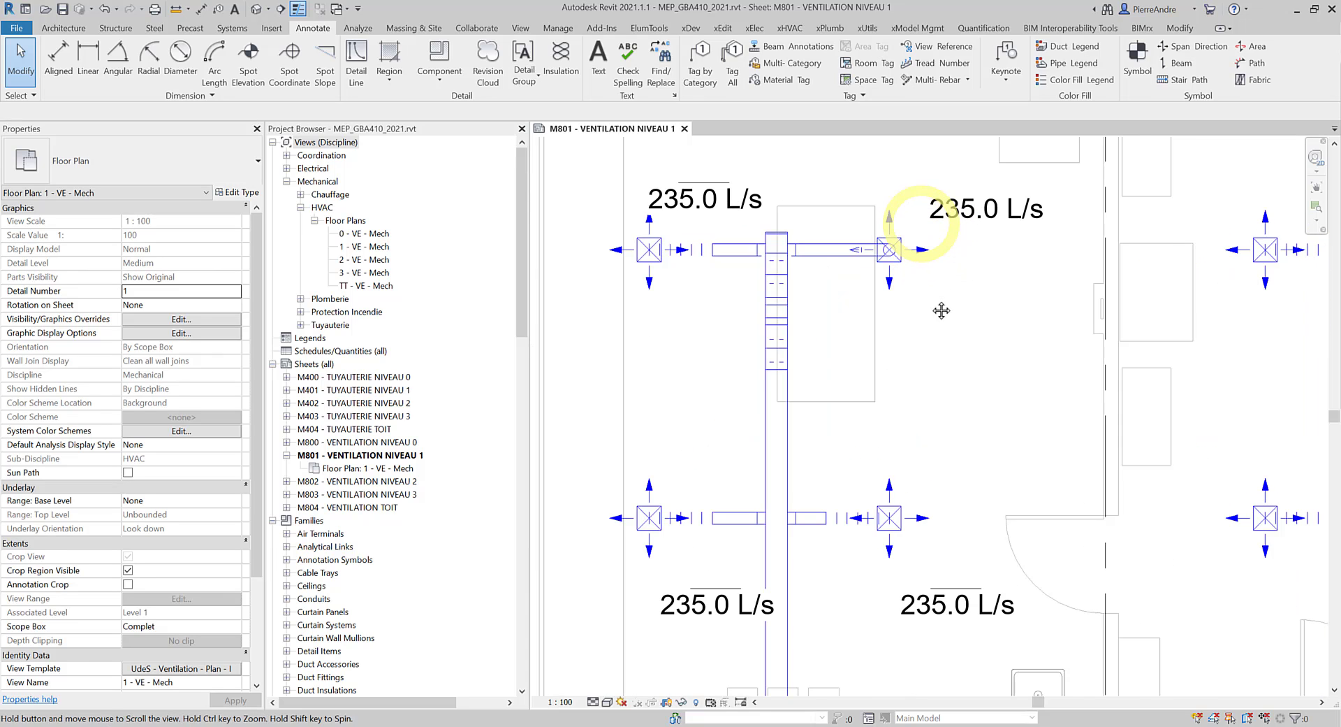
middle_click_drag(898, 216, 937, 318)
left_click_drag(961, 312, 999, 273)
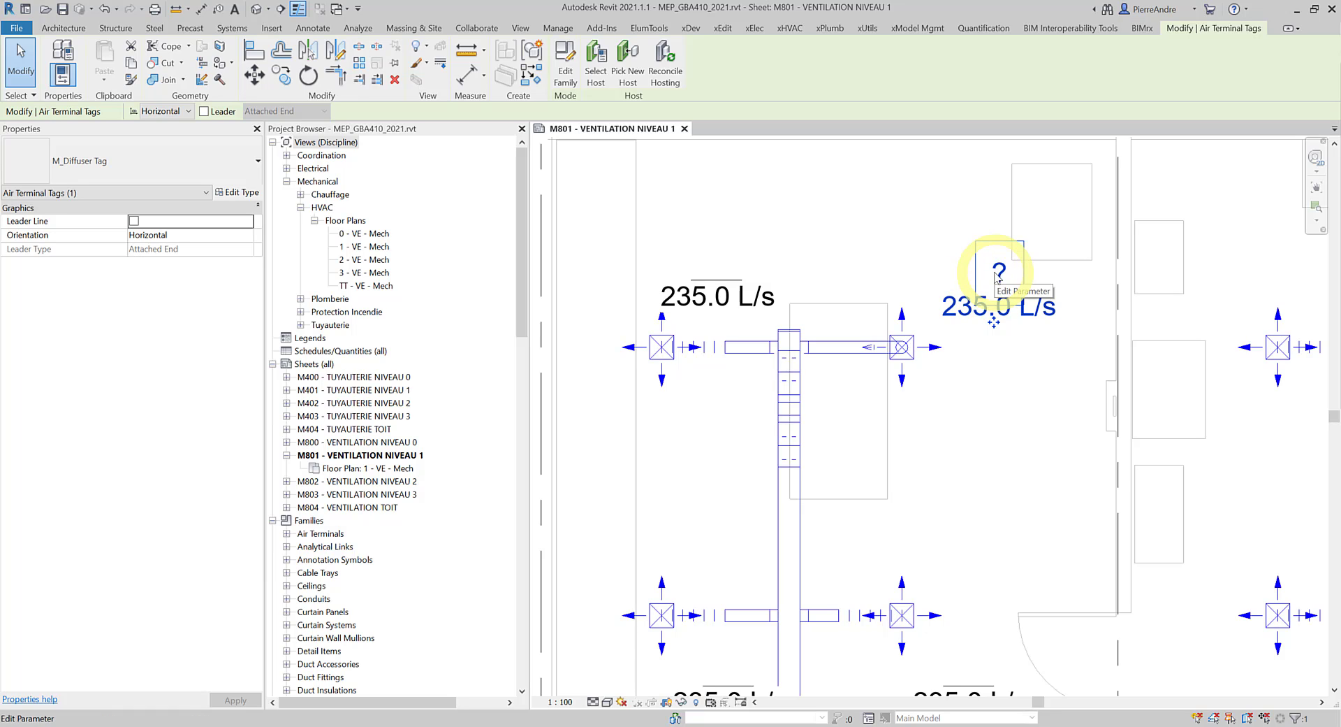
left_click(1001, 274)
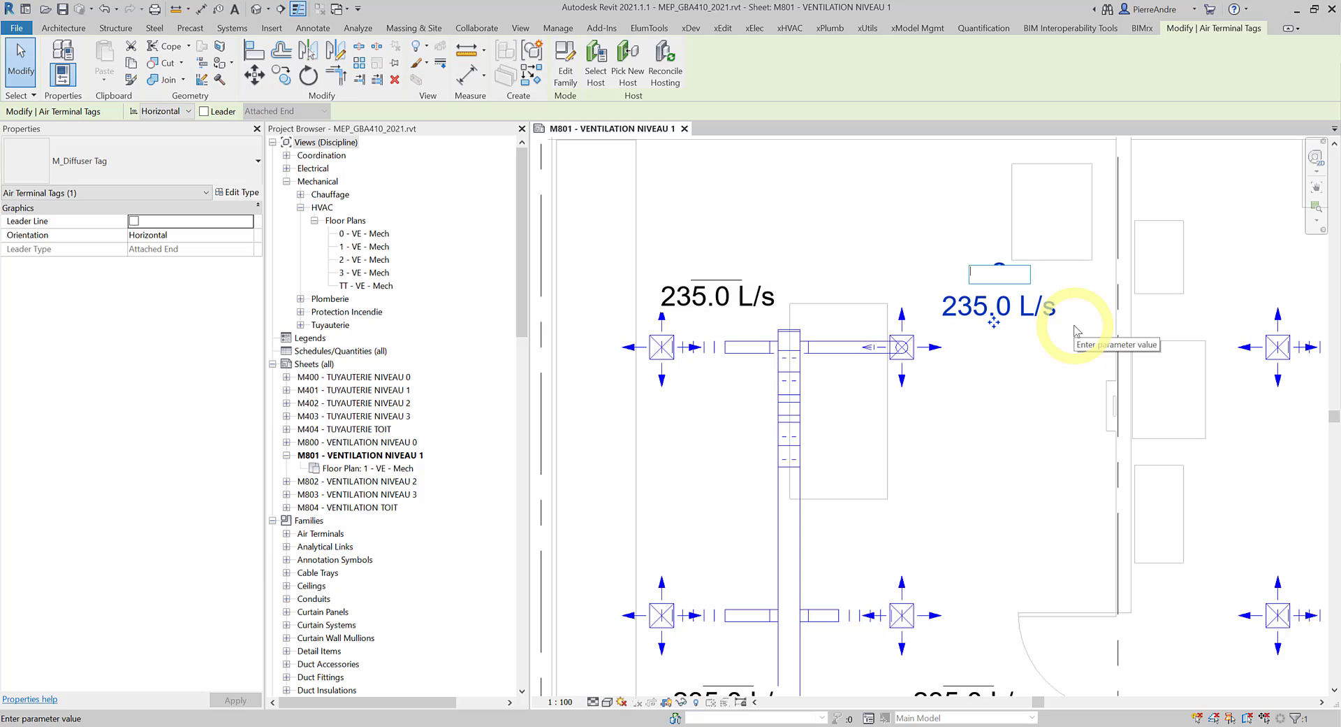
type("PA")
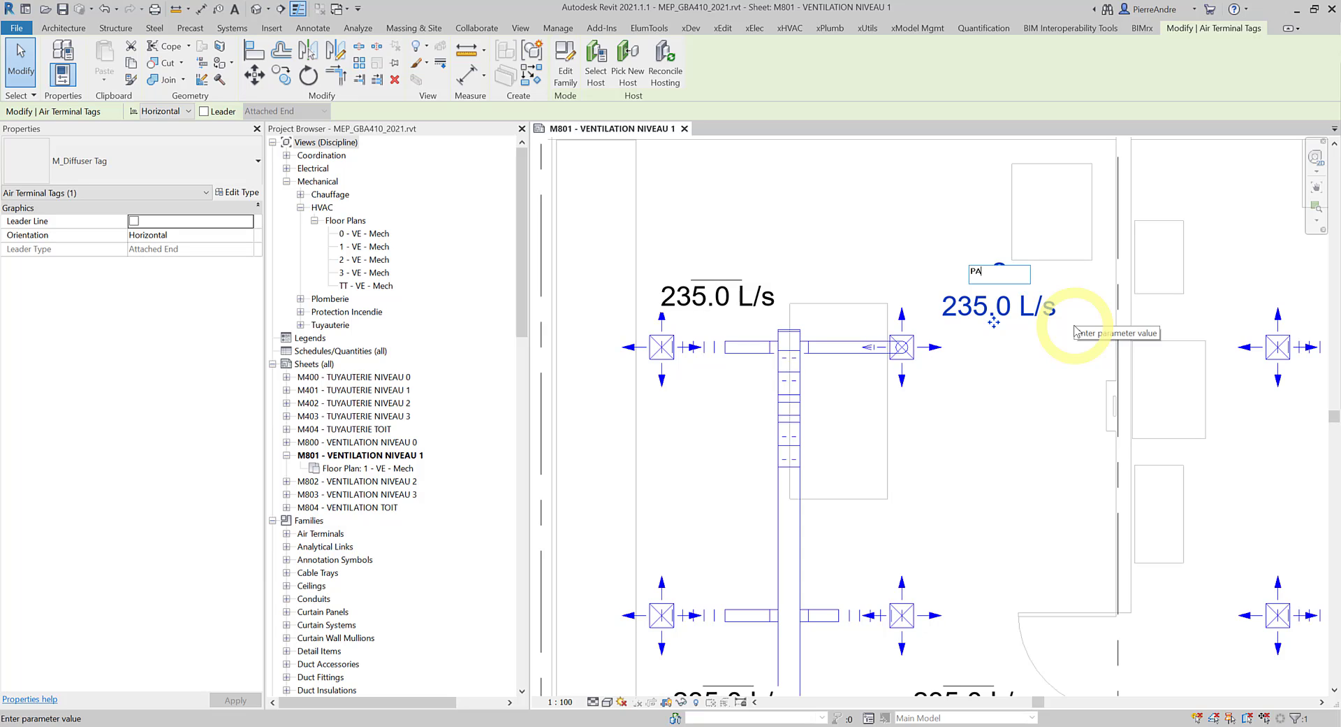
type("t")
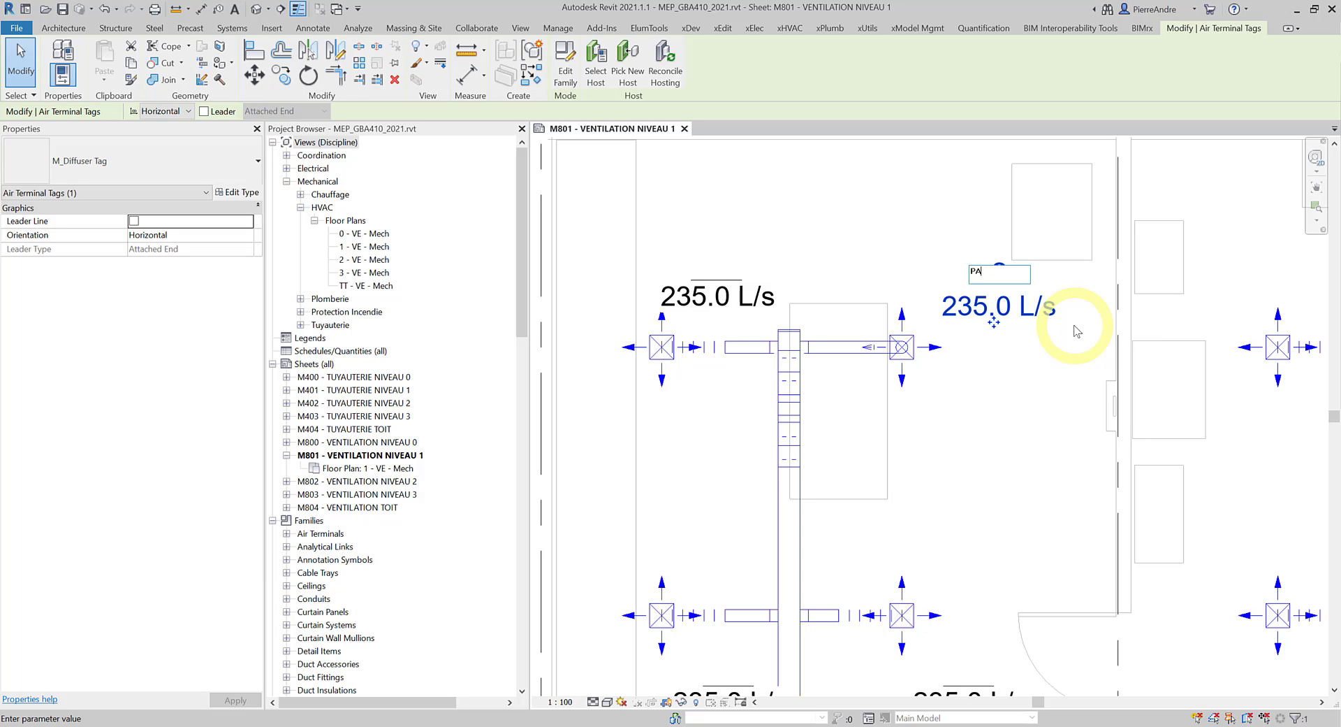
key("Return")
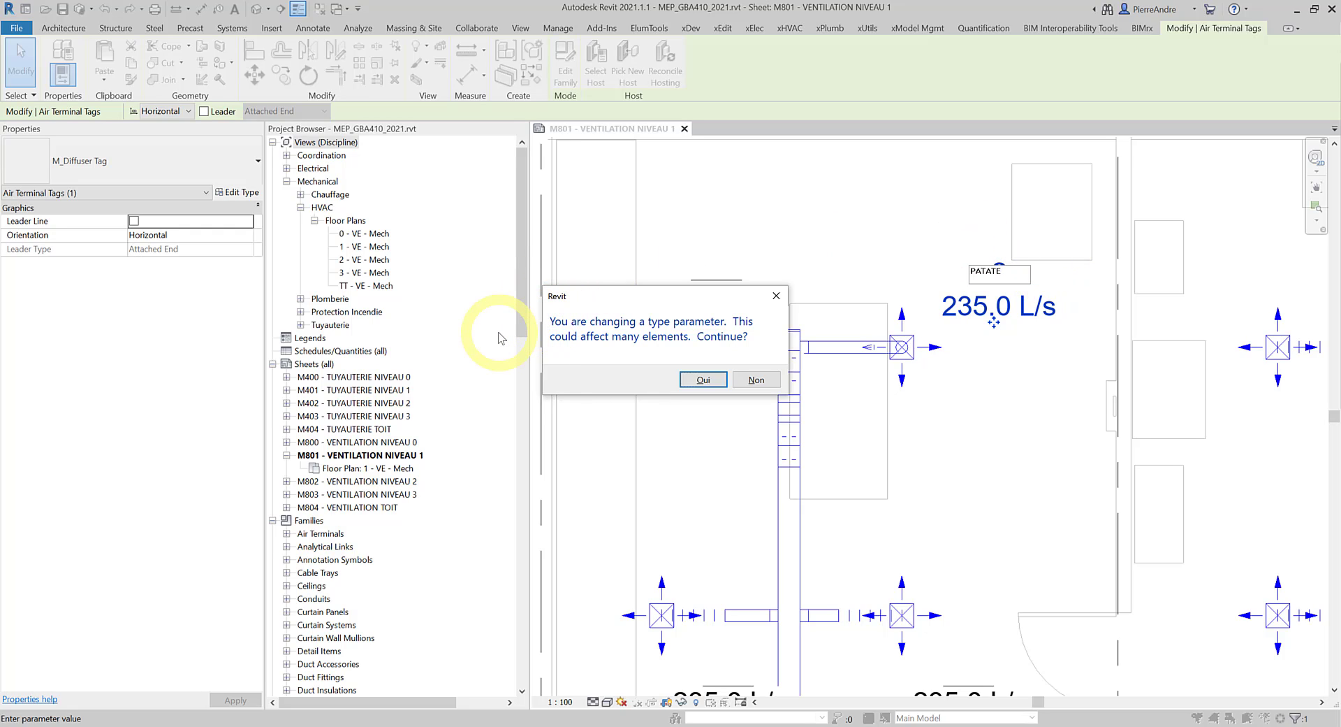
left_click(701, 381)
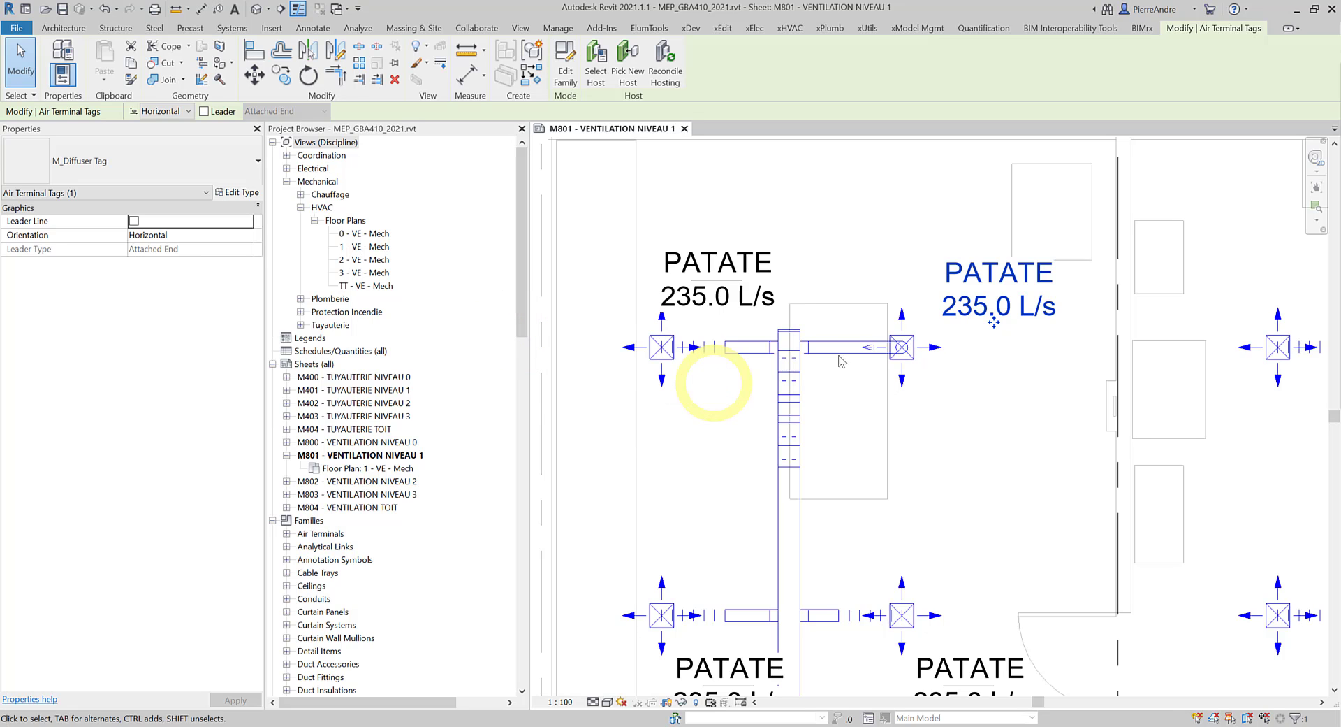
- Inspect the Type Mark among the upper-right diffuser's type properties, leaving them unchanged
left_click(975, 287)
scroll(975, 287, "down", 1)
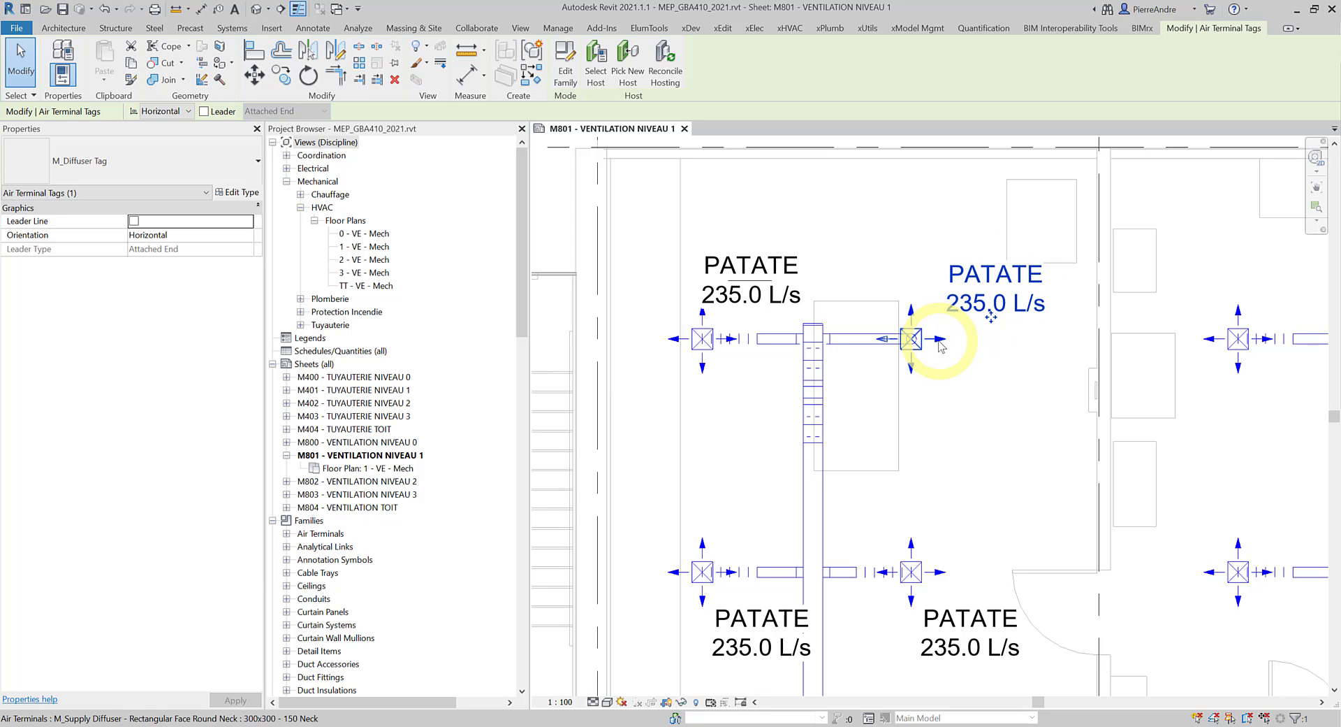
left_click(955, 368)
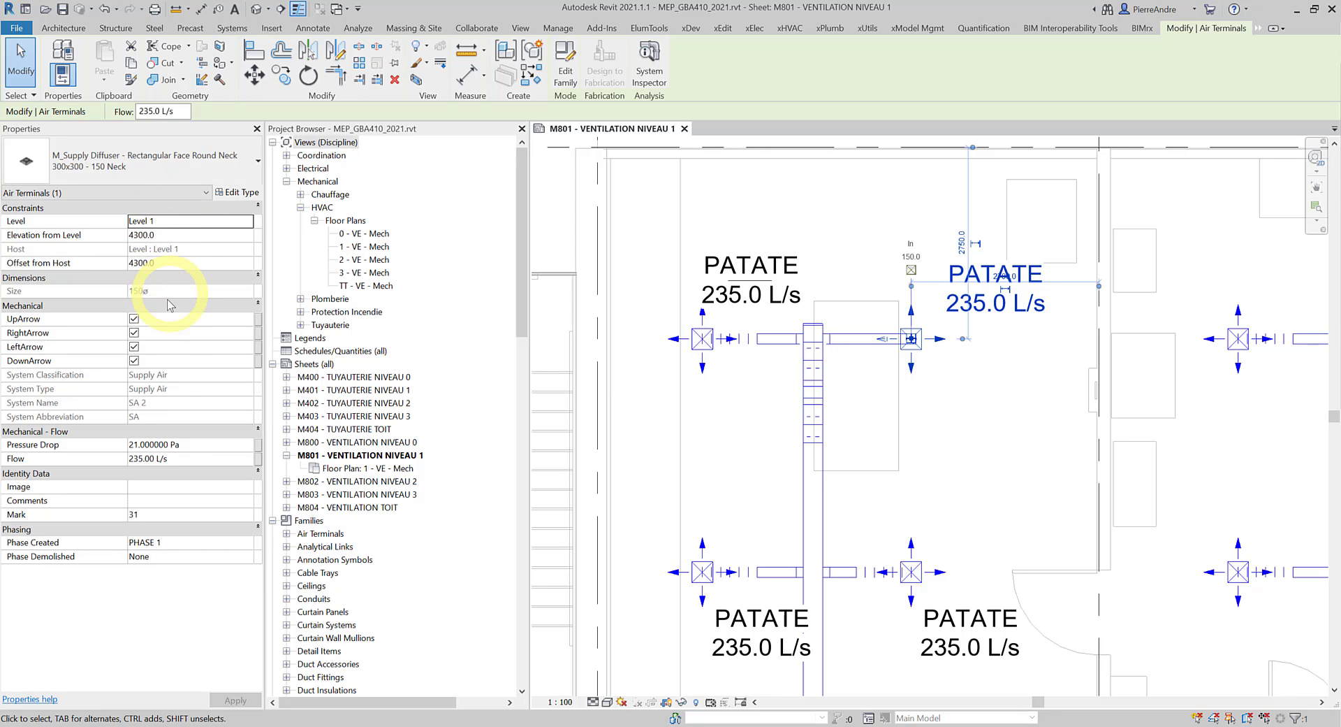
left_click(234, 194)
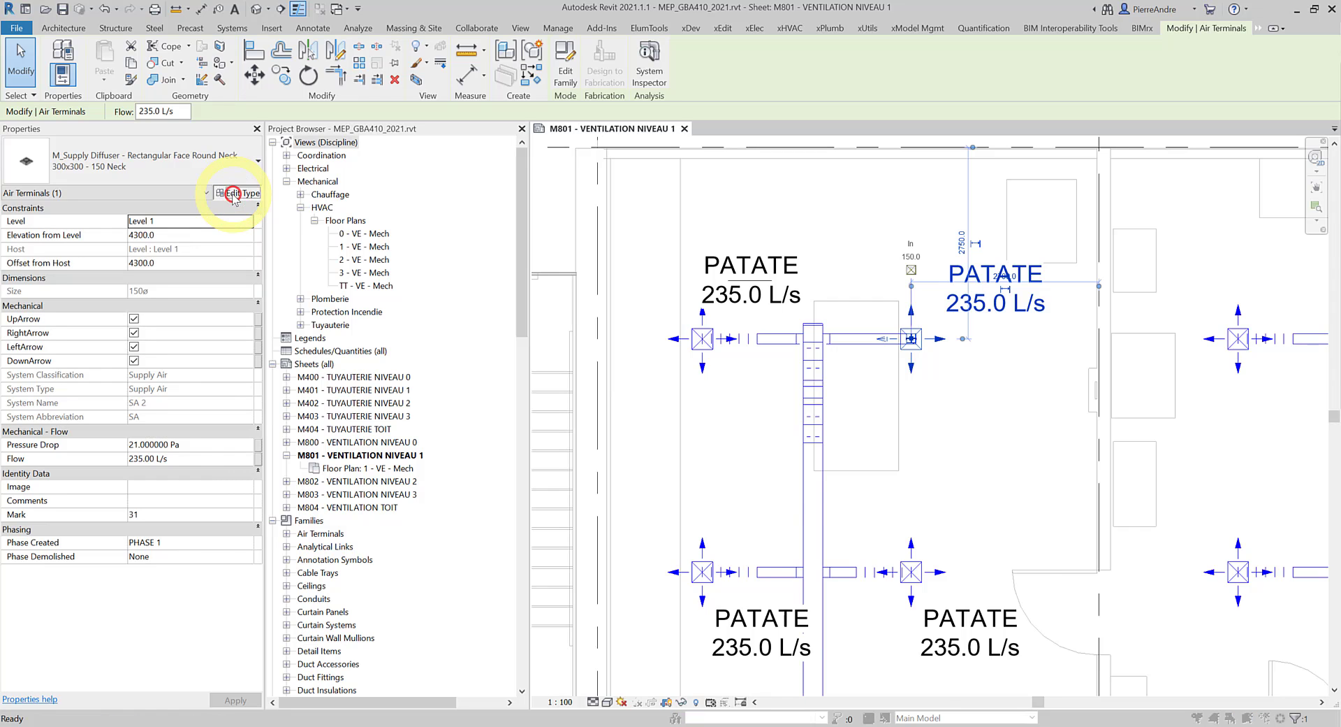
left_click_drag(877, 275, 697, 185)
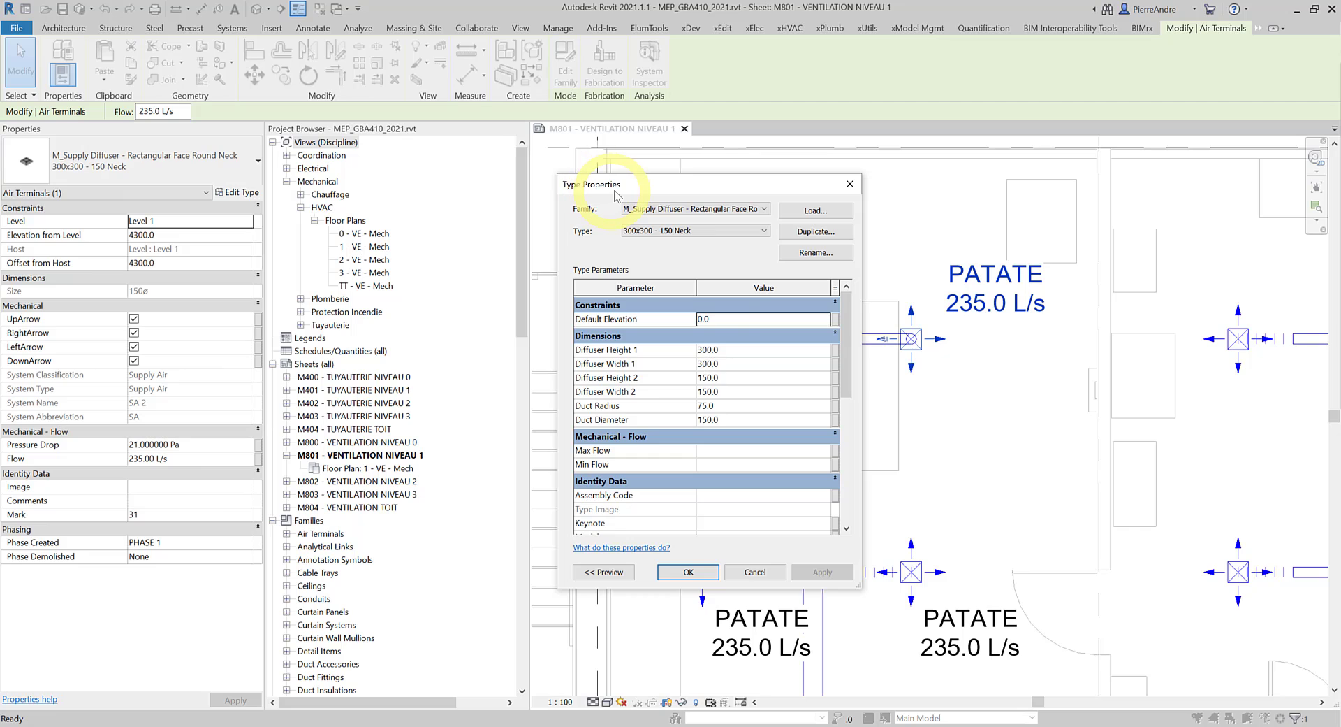
scroll(720, 423, "down", 3)
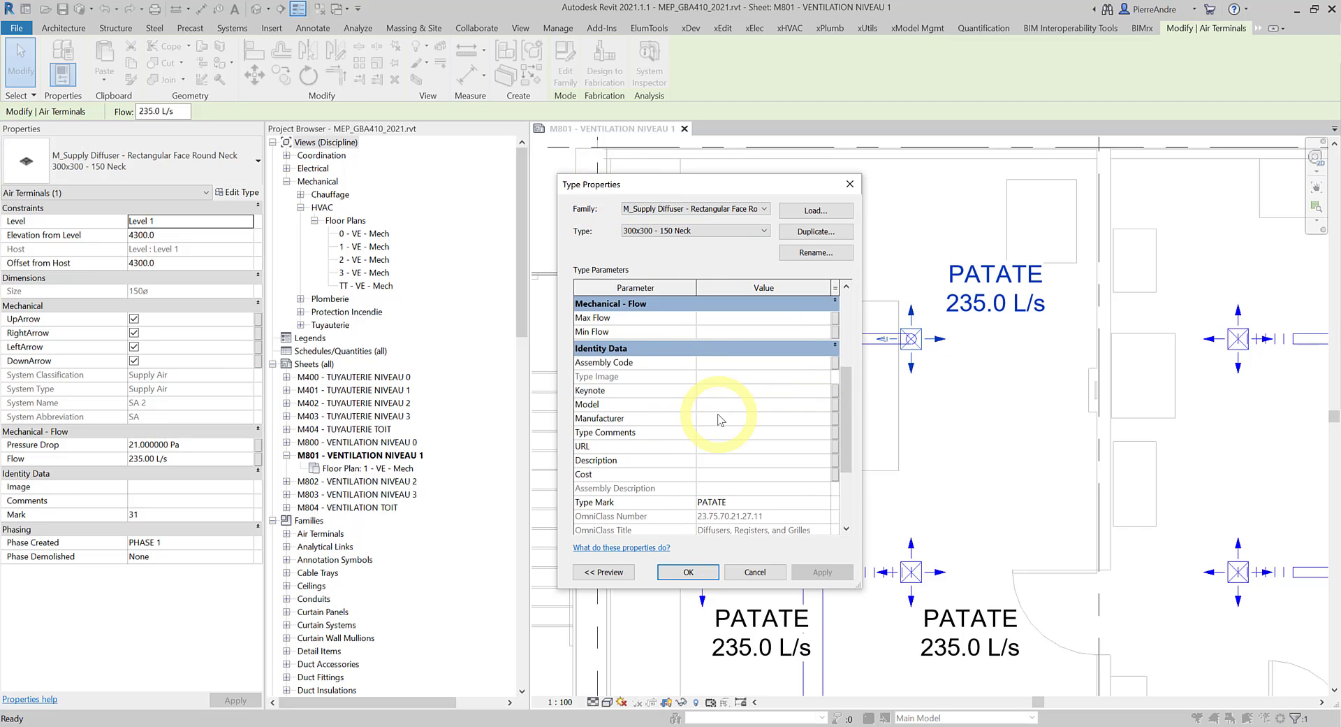
scroll(719, 419, "down", 1)
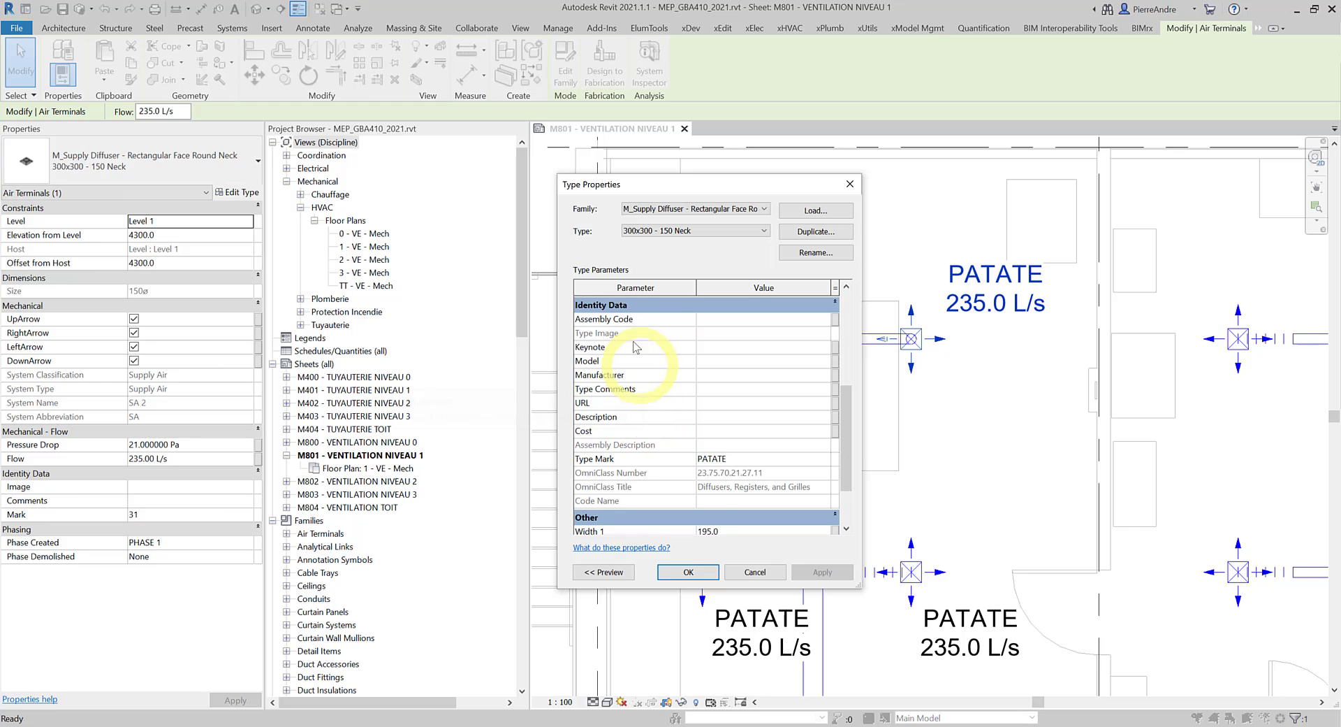
left_click(756, 572)
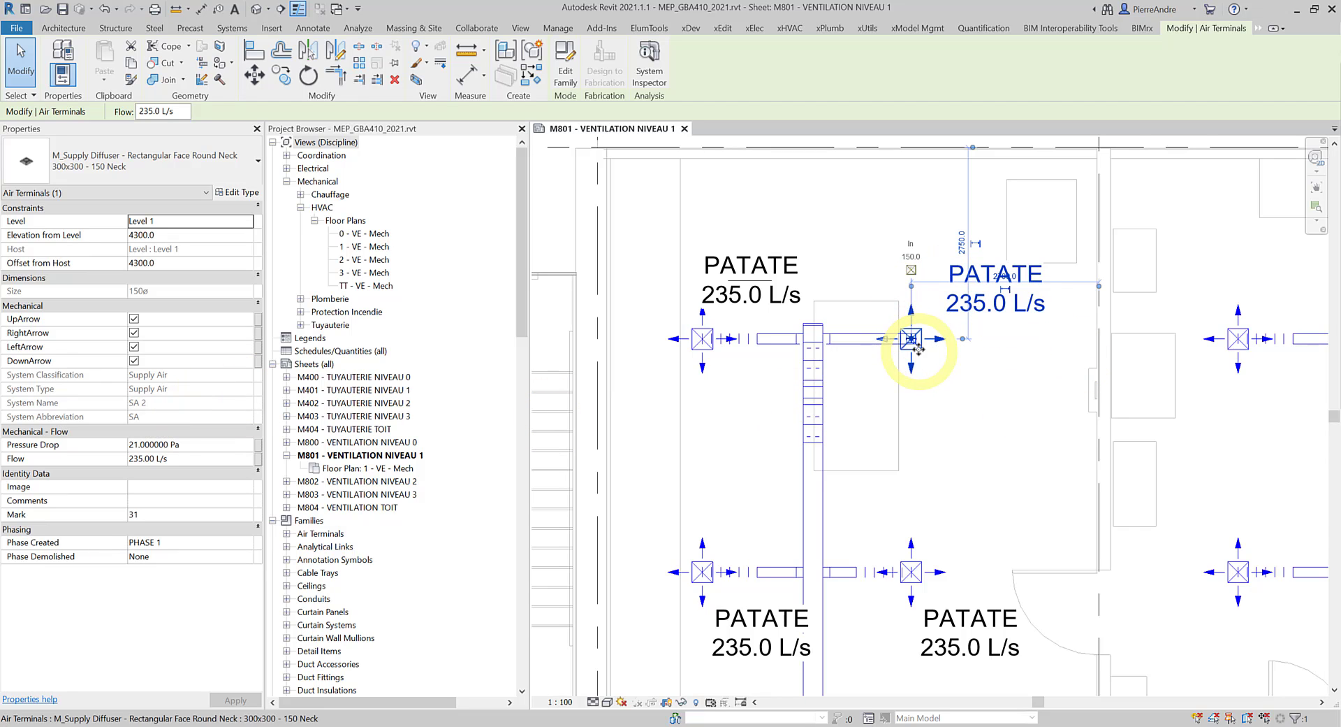
- Set the upper-right diffuser's flow to 100 L/s
scroll(917, 351, "up", 5)
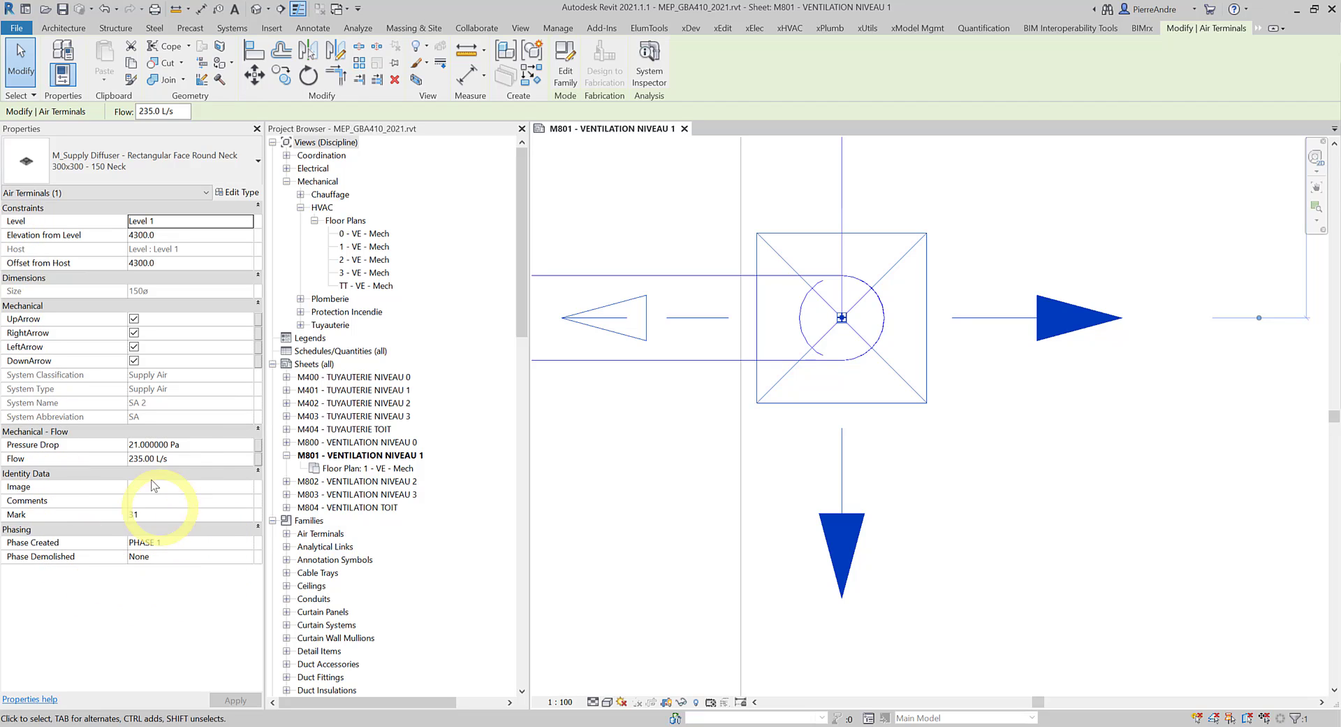
left_click(176, 459)
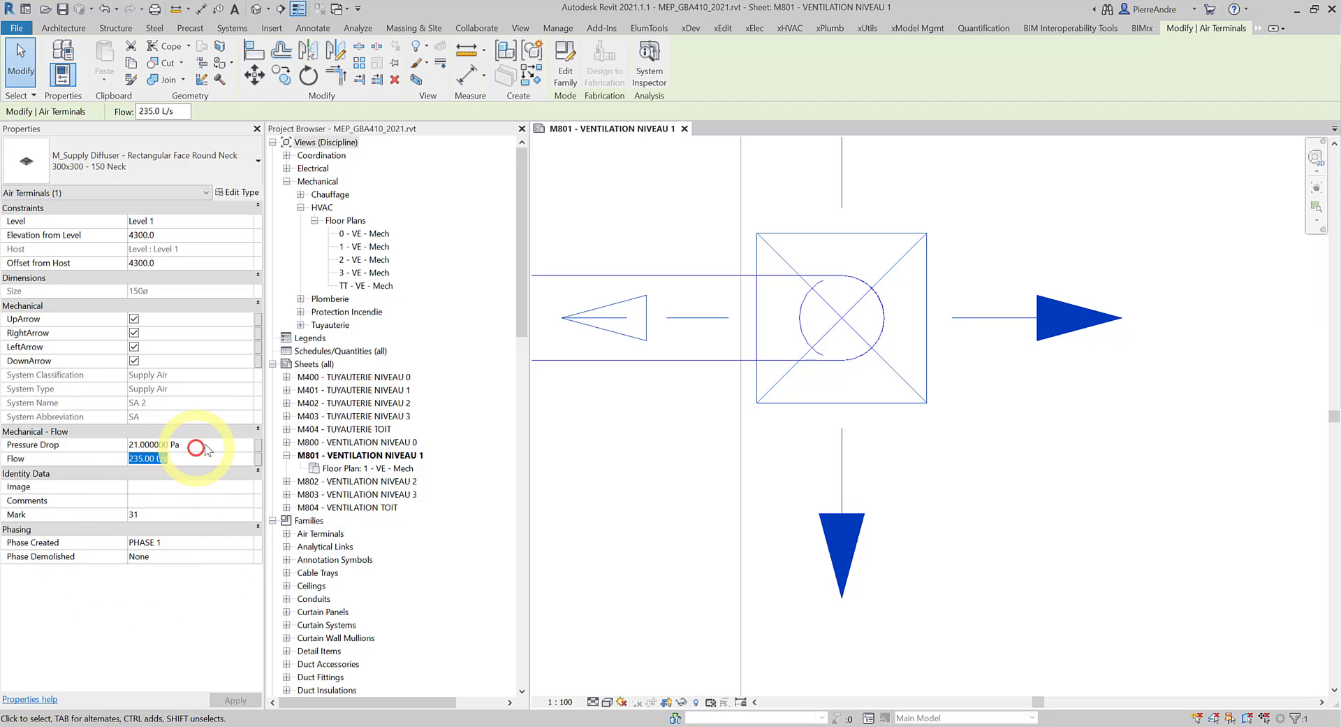
type("100")
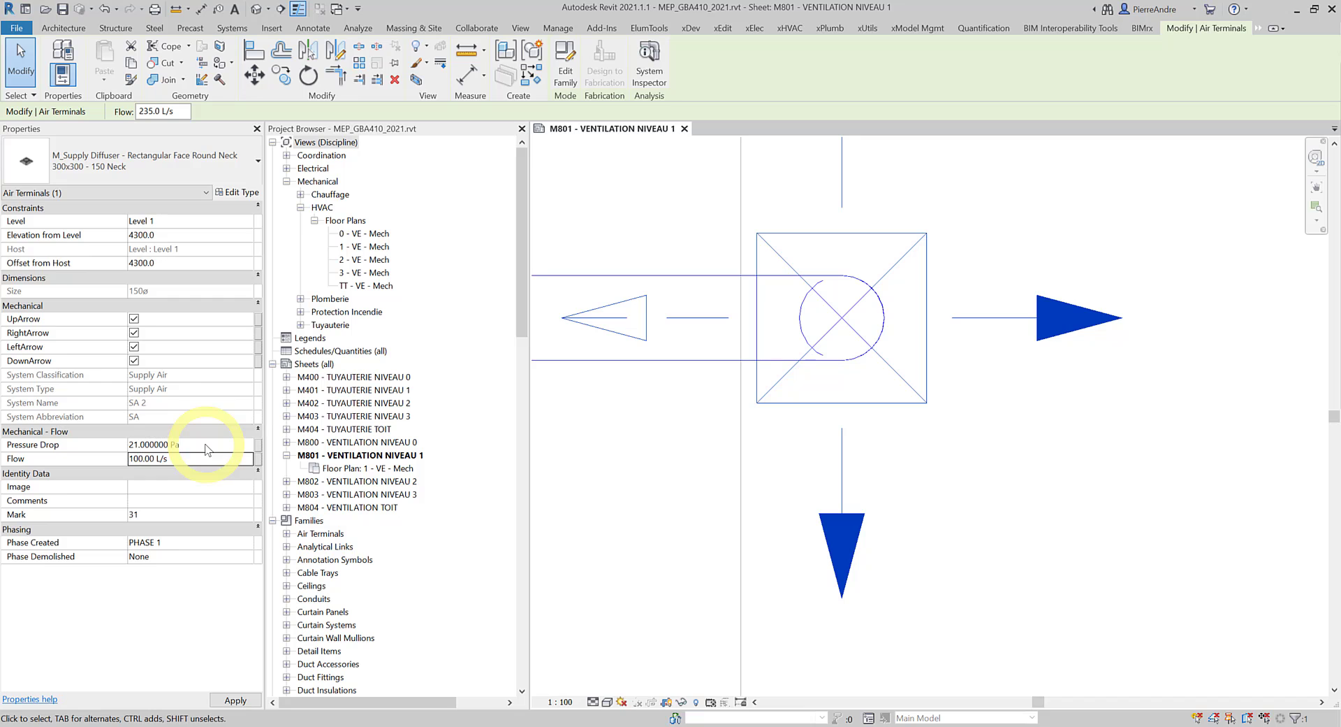
scroll(673, 474, "down", 5)
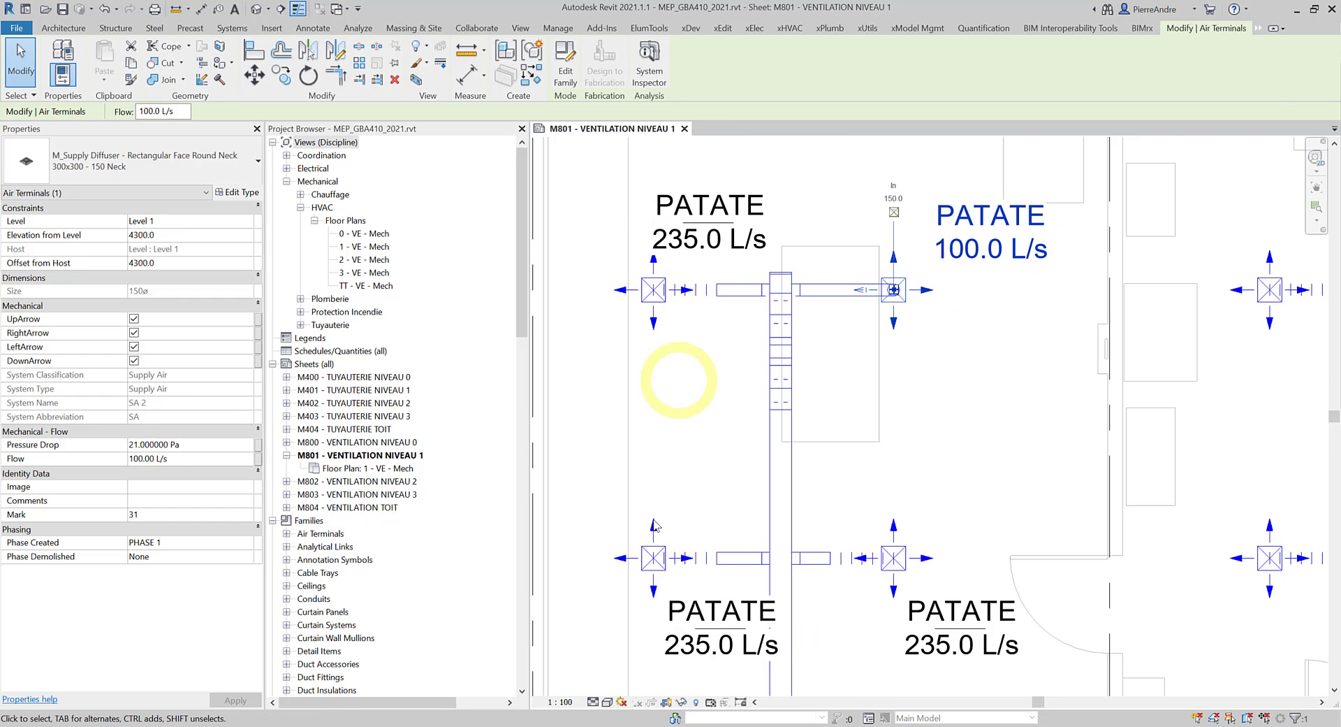
- Review the type parameters of the selected 300x300 - 150 Neck diffuser and close the dialog
left_click(231, 192)
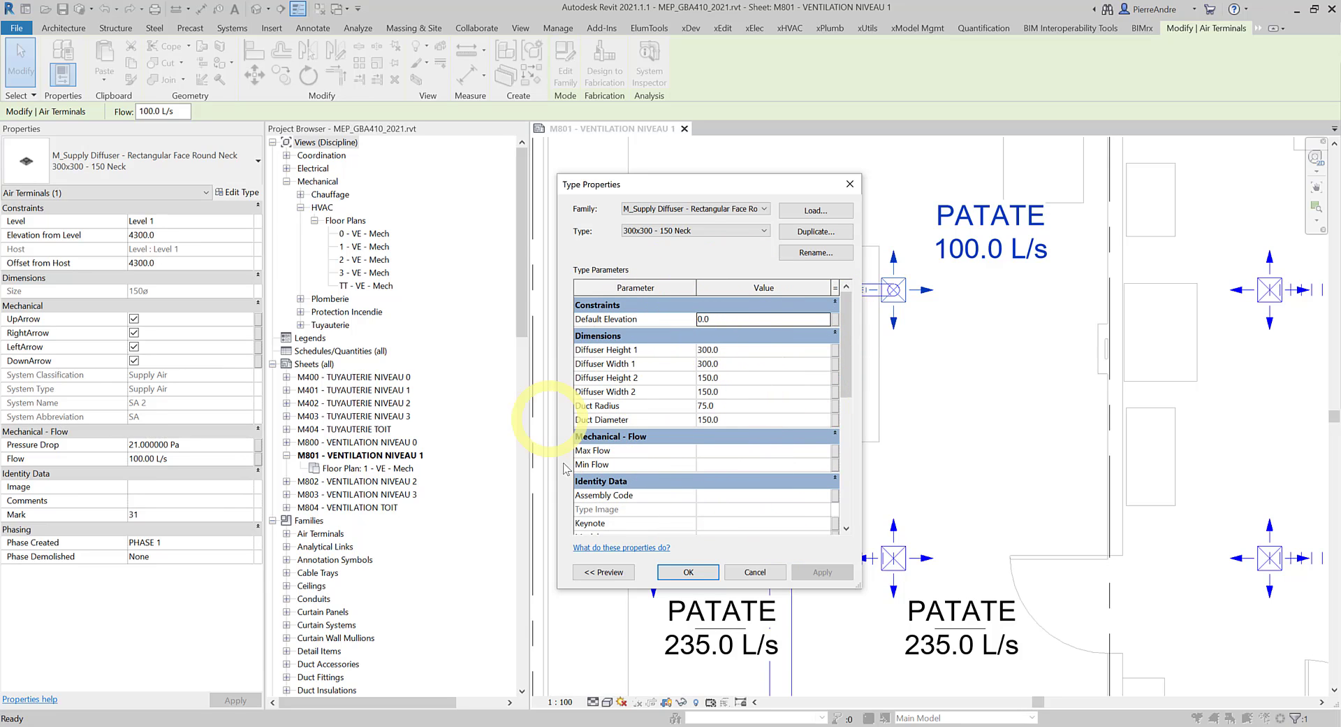
mouse_move(639, 494)
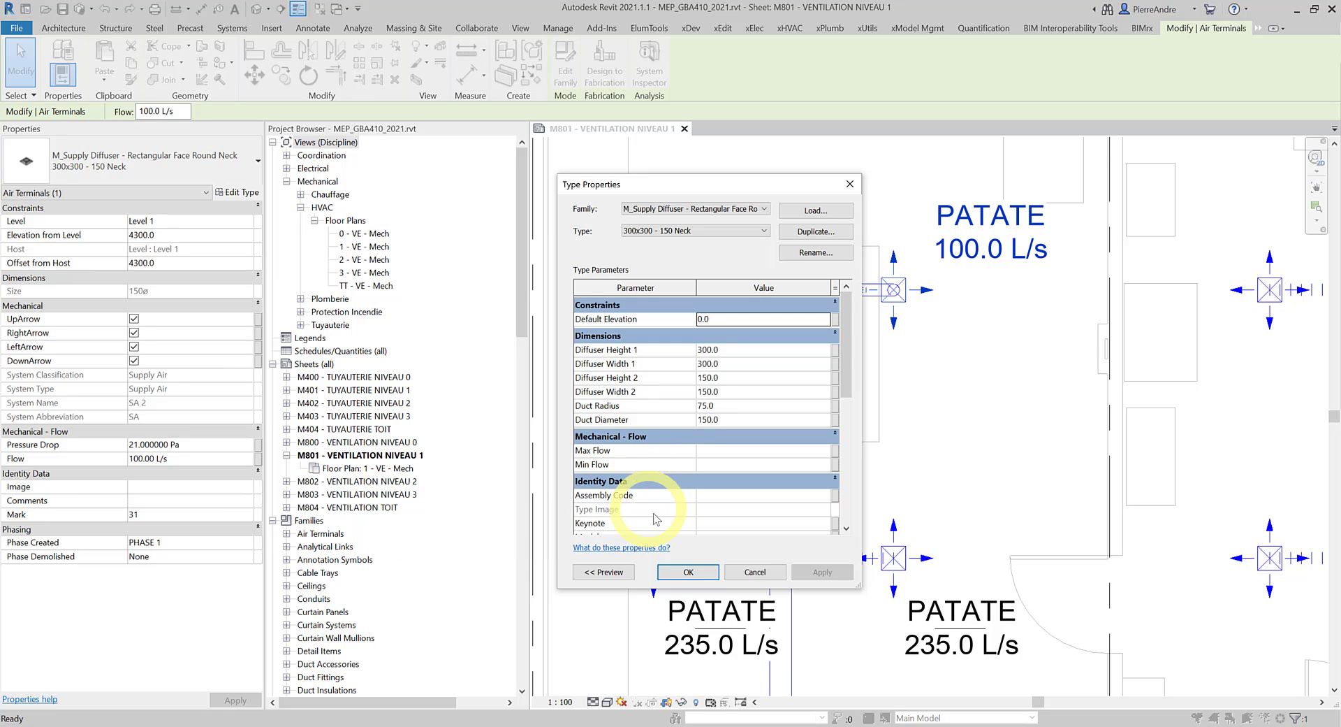
left_click(687, 573)
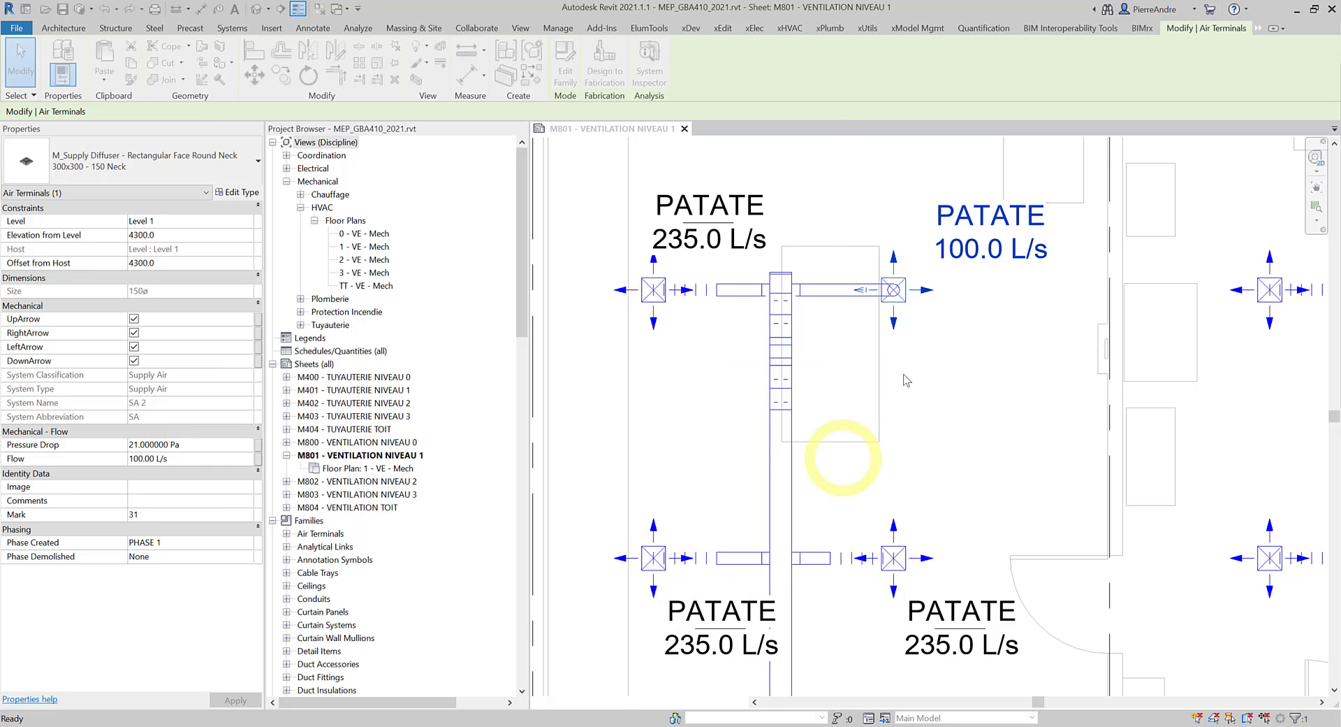
- Set the type mark in the upper-right diffuser's tag to A and accept the type parameter change
left_click(982, 218)
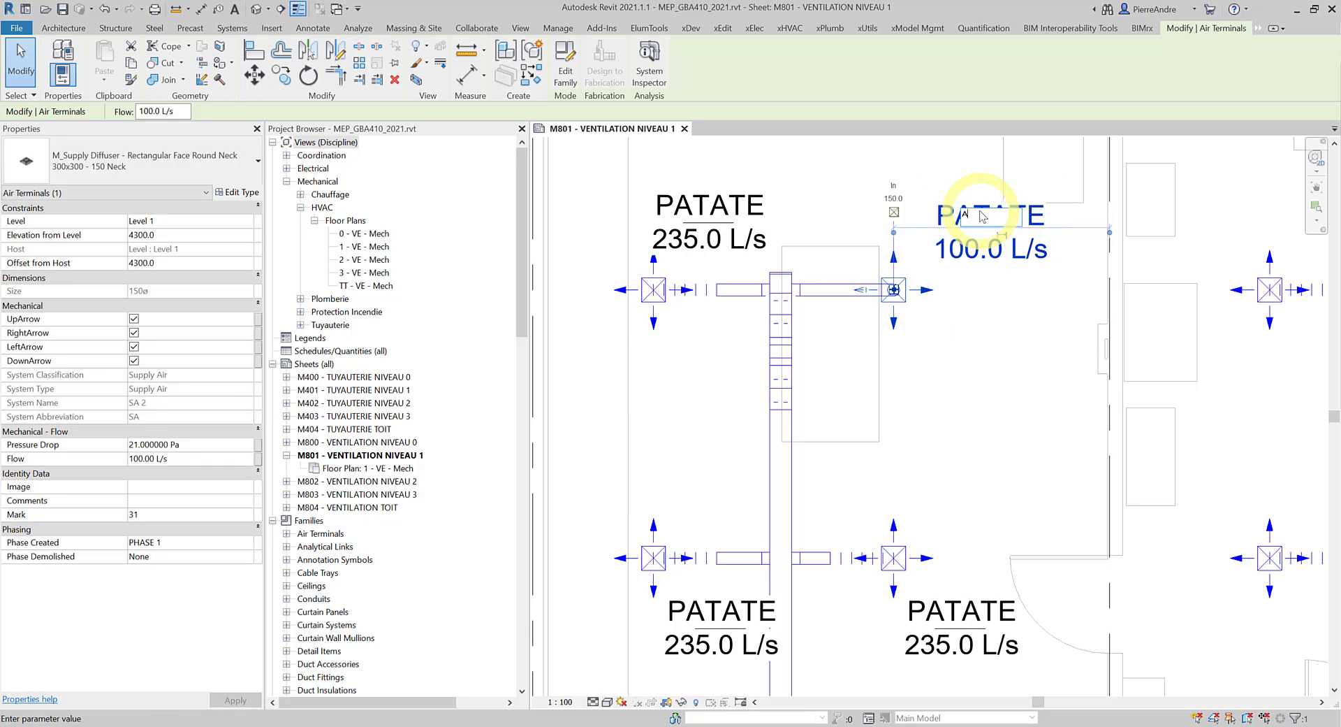
type("A")
key("Return")
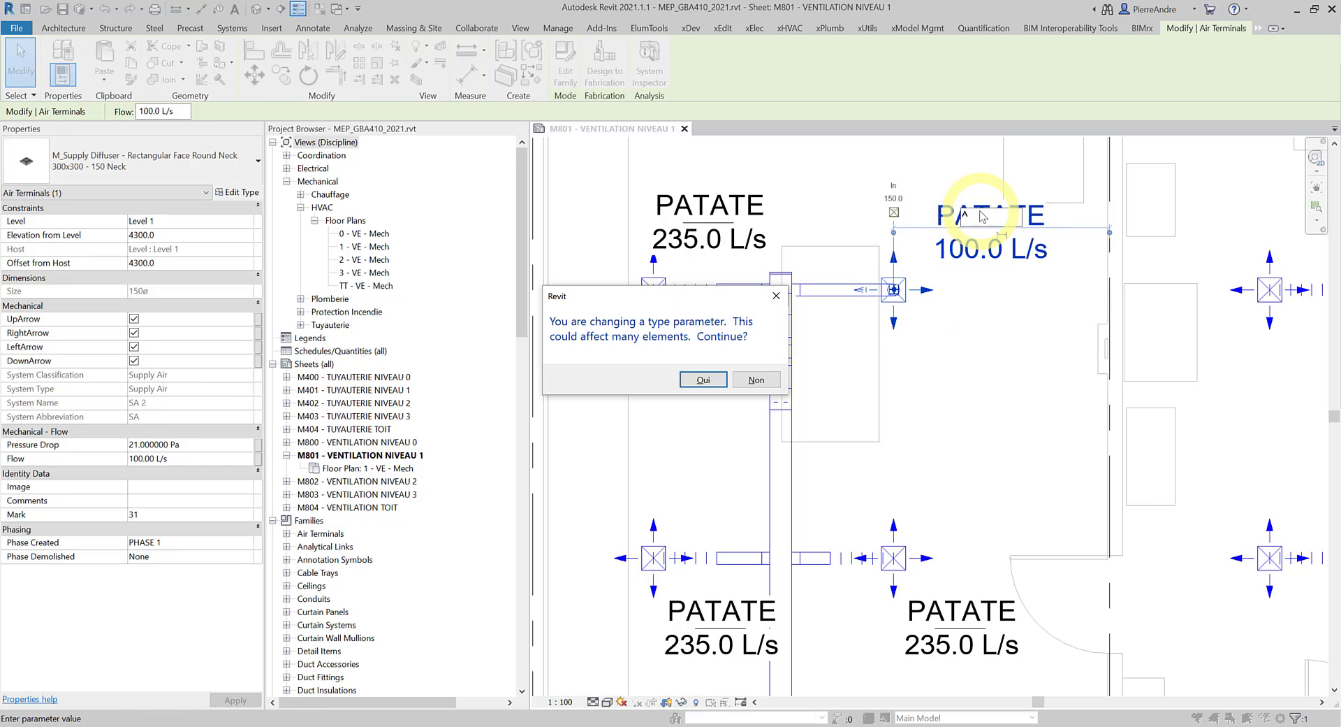
left_click(700, 381)
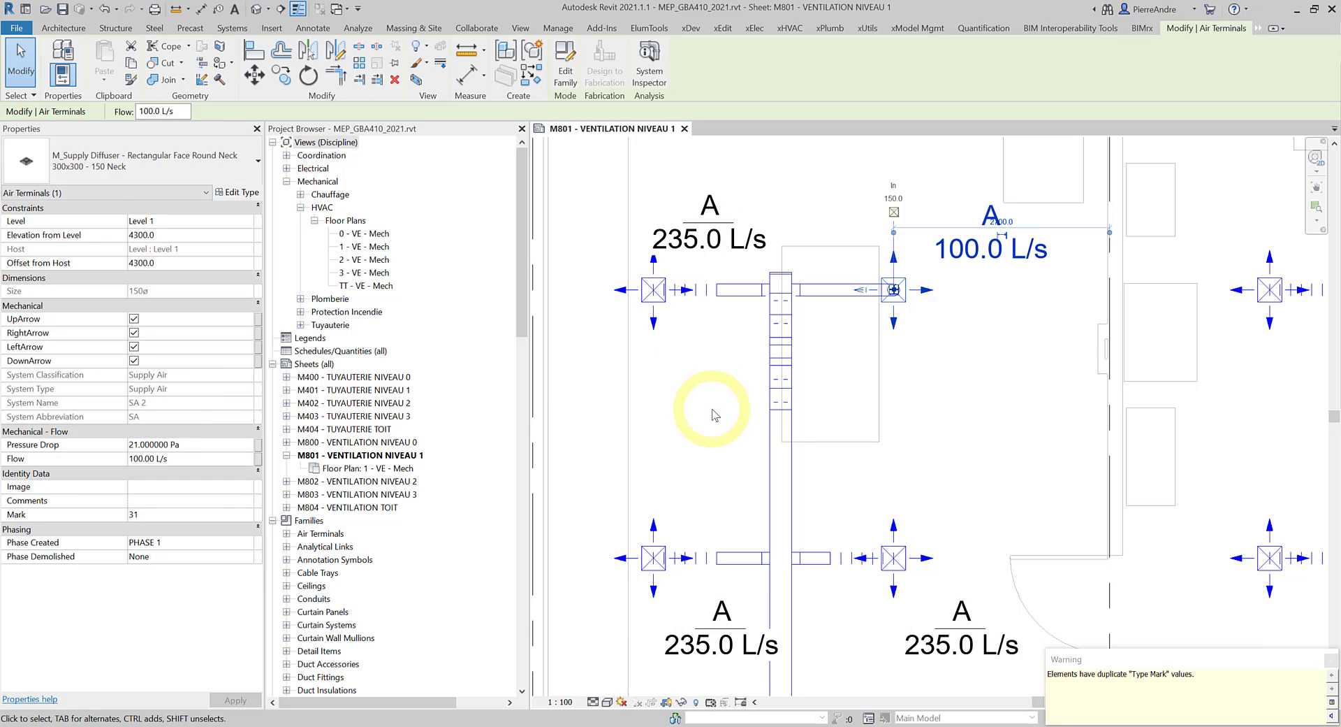
- Set the type mark in the lower-right diffuser's tag to B and accept the type parameter change
scroll(740, 384, "down", 3)
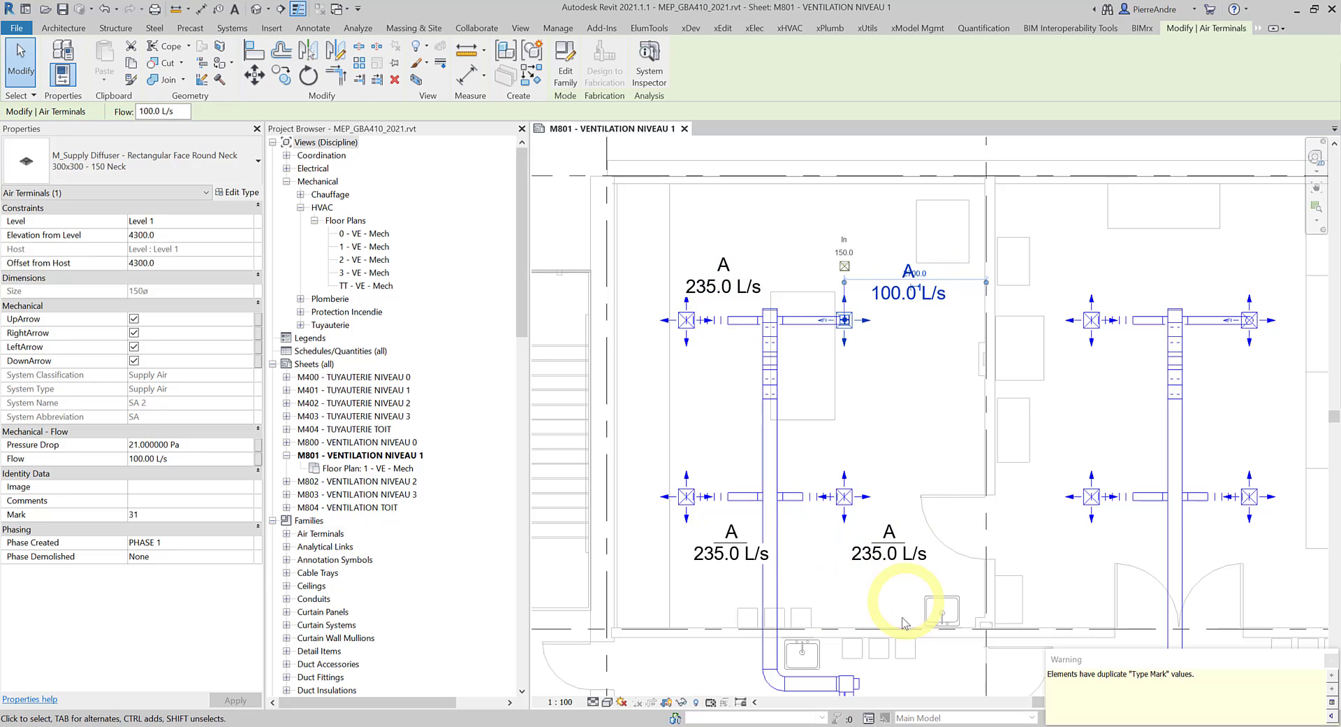
scroll(872, 579, "up", 4)
scroll(873, 580, "up", 2)
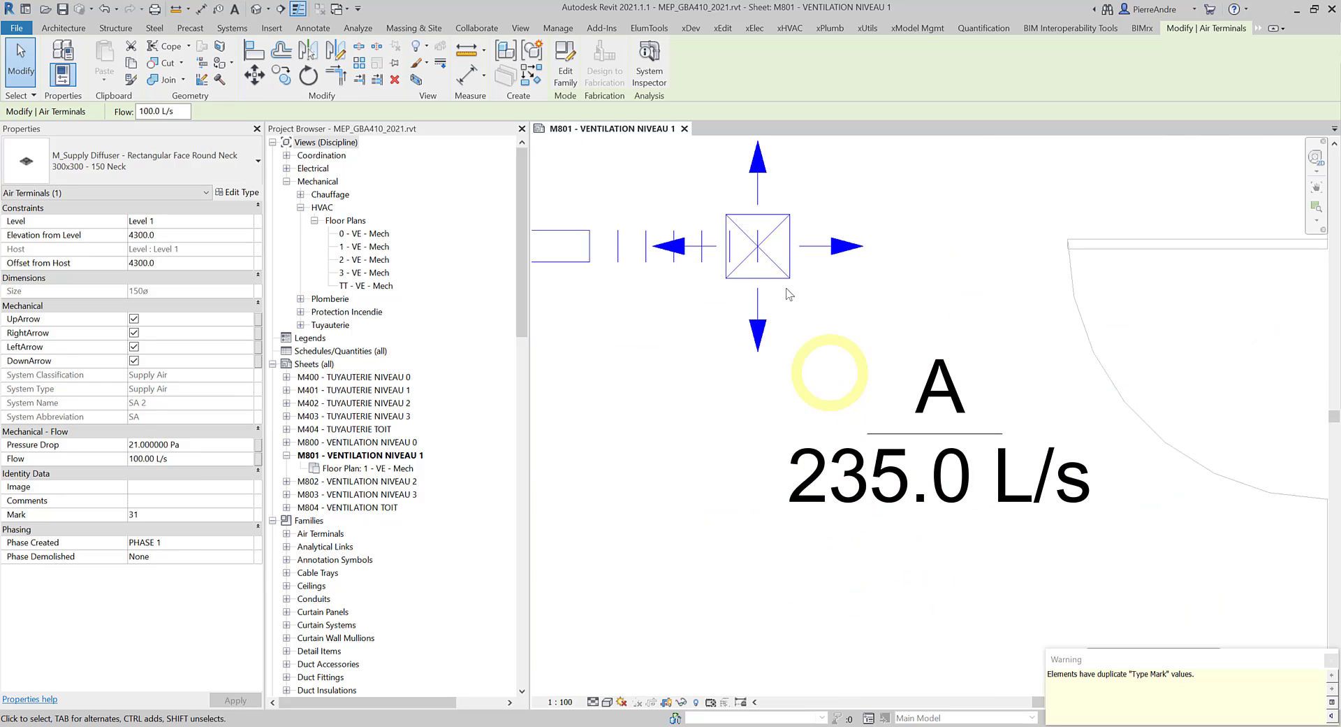
left_click(937, 378)
left_click(940, 376)
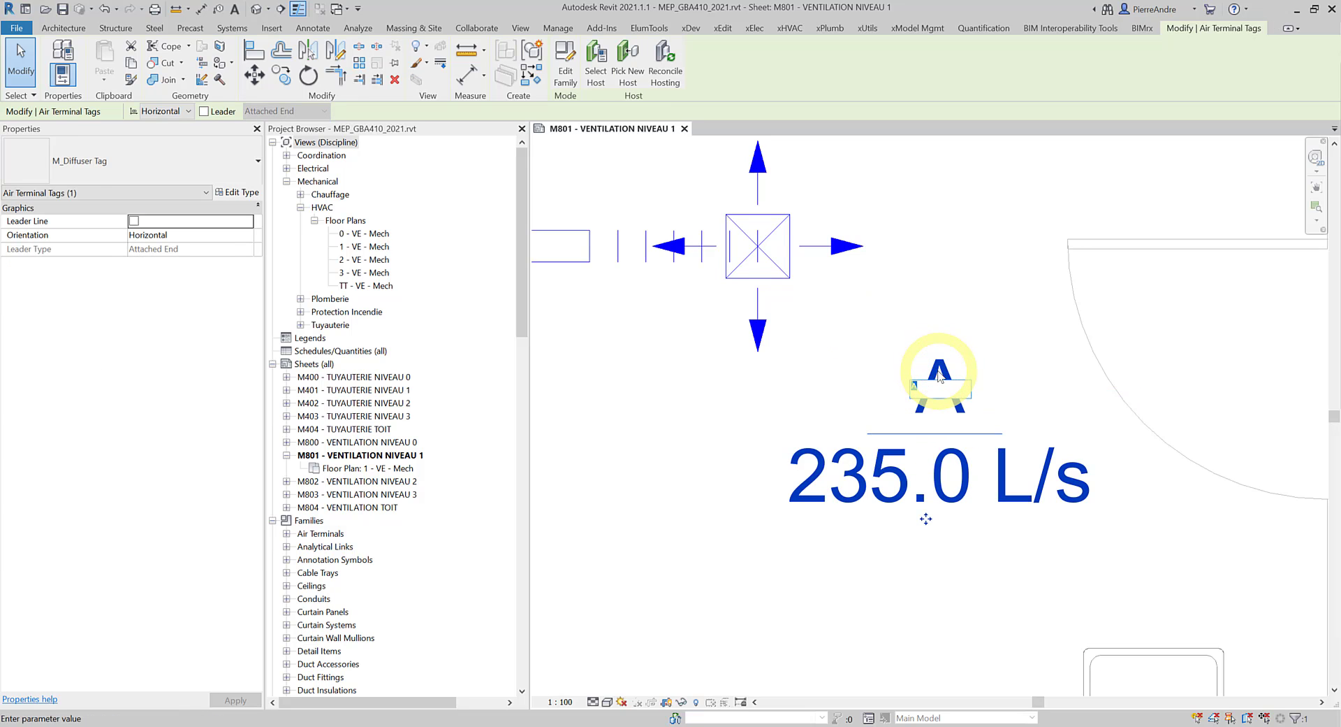
type("B")
key("Return")
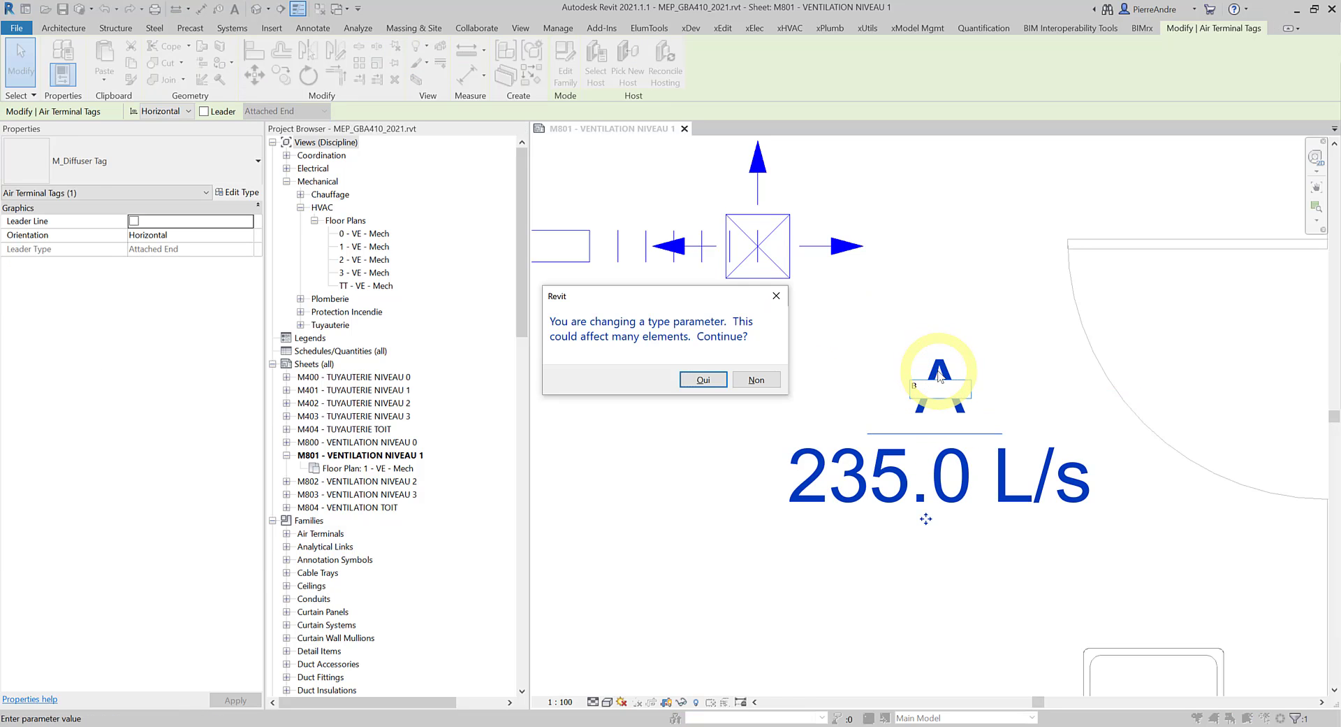
left_click(709, 378)
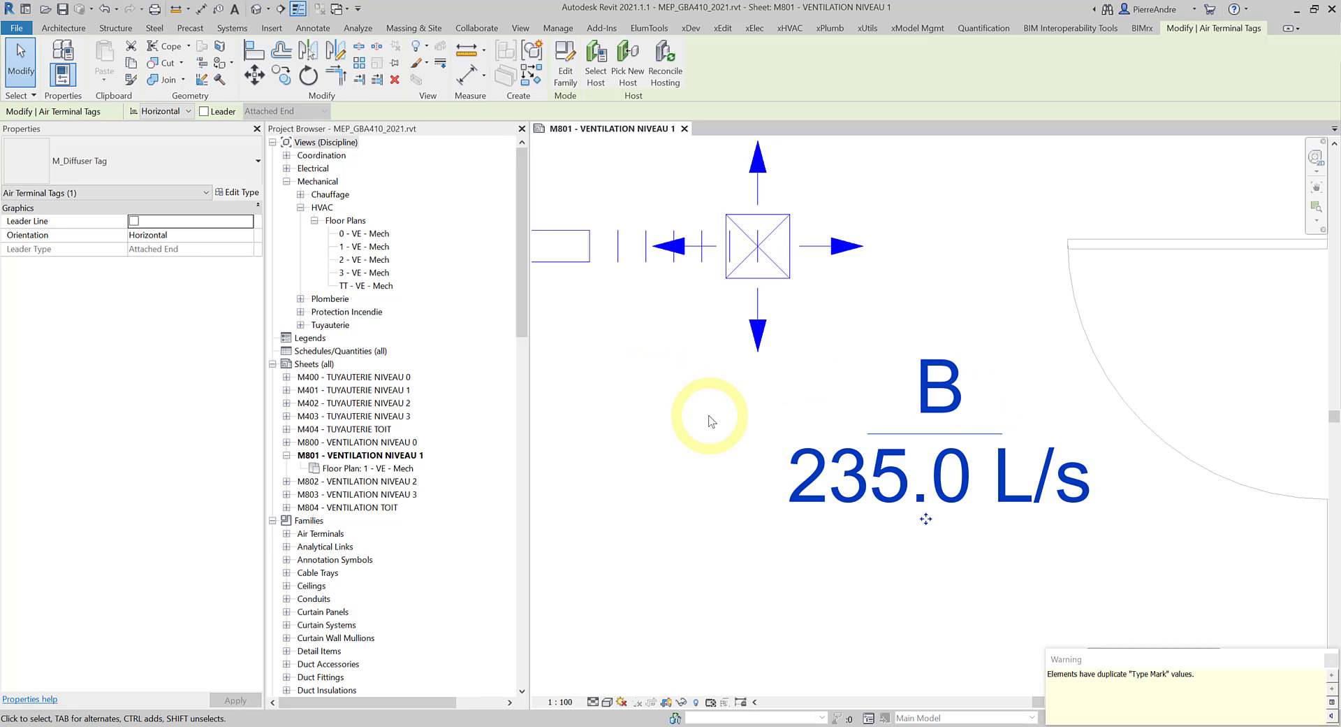
- Set the type mark back to A through the upper-right diffuser's tag, accept the type change, and leave nothing selected
scroll(714, 449, "down", 5)
middle_click_drag(710, 368, 838, 449)
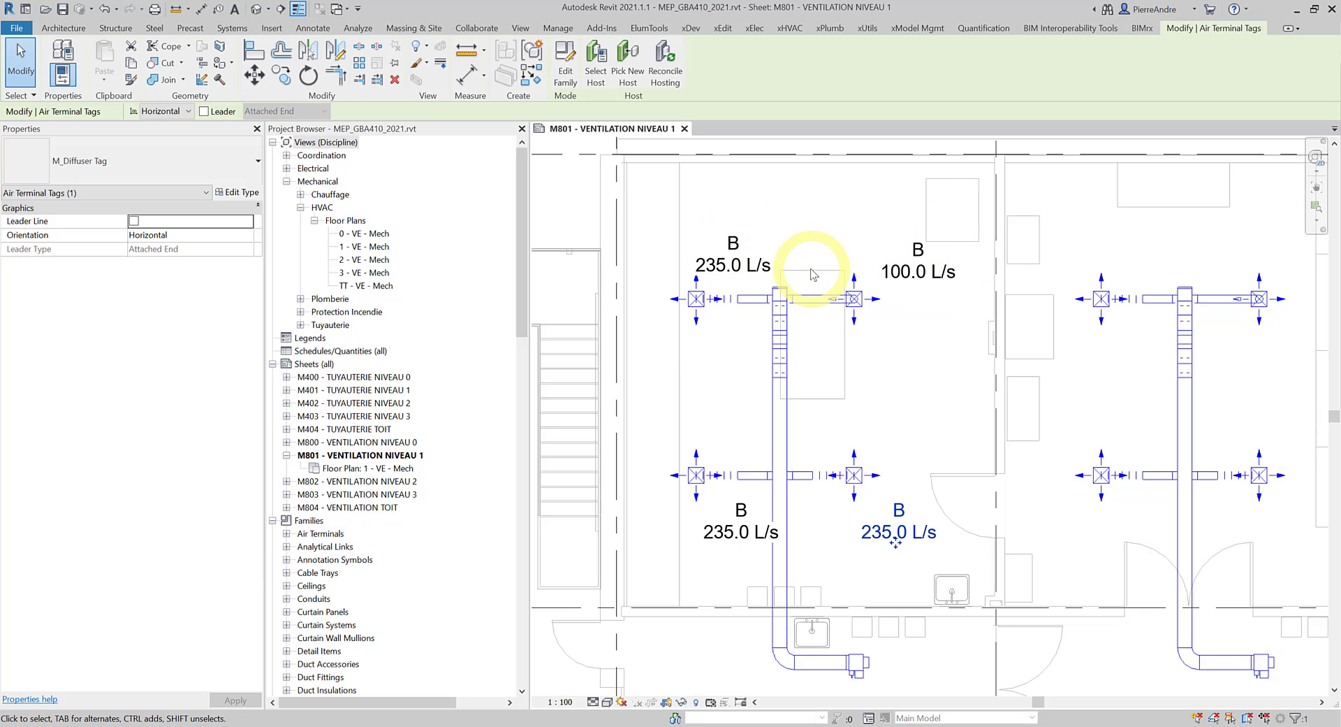
left_click(917, 252)
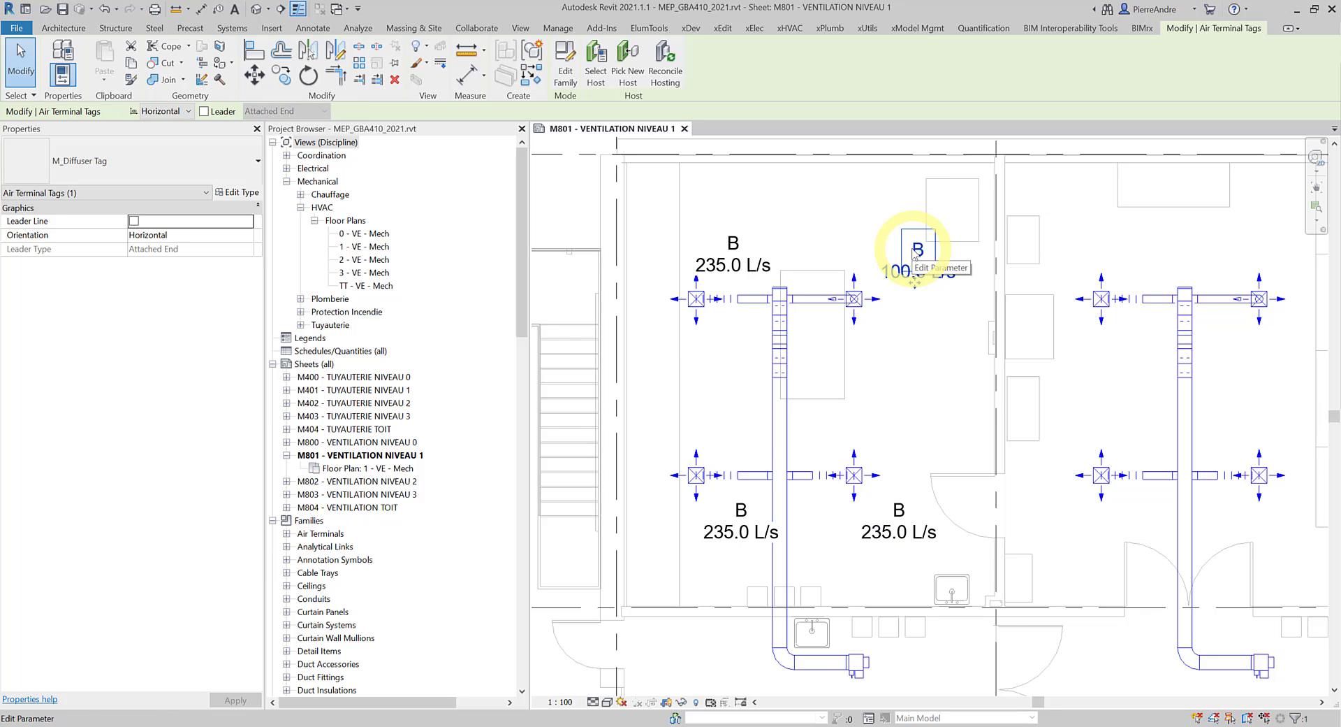
left_click(918, 252)
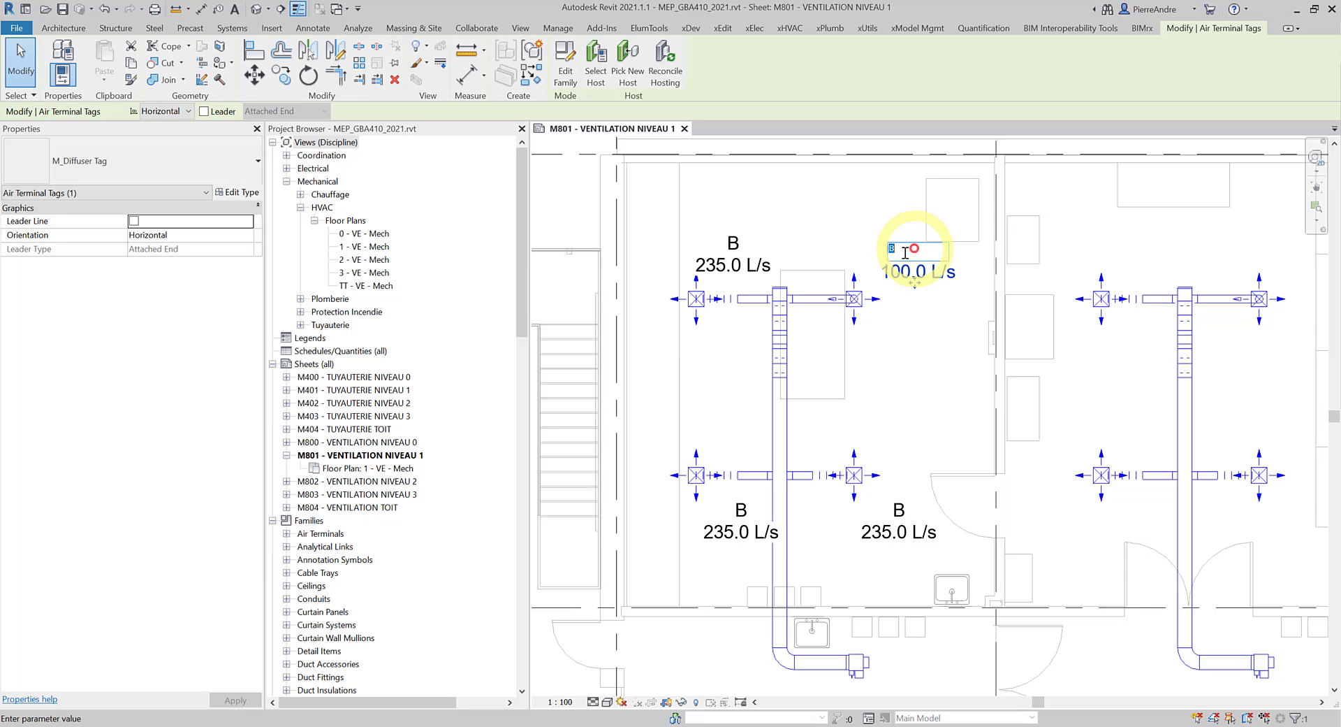
key("Return")
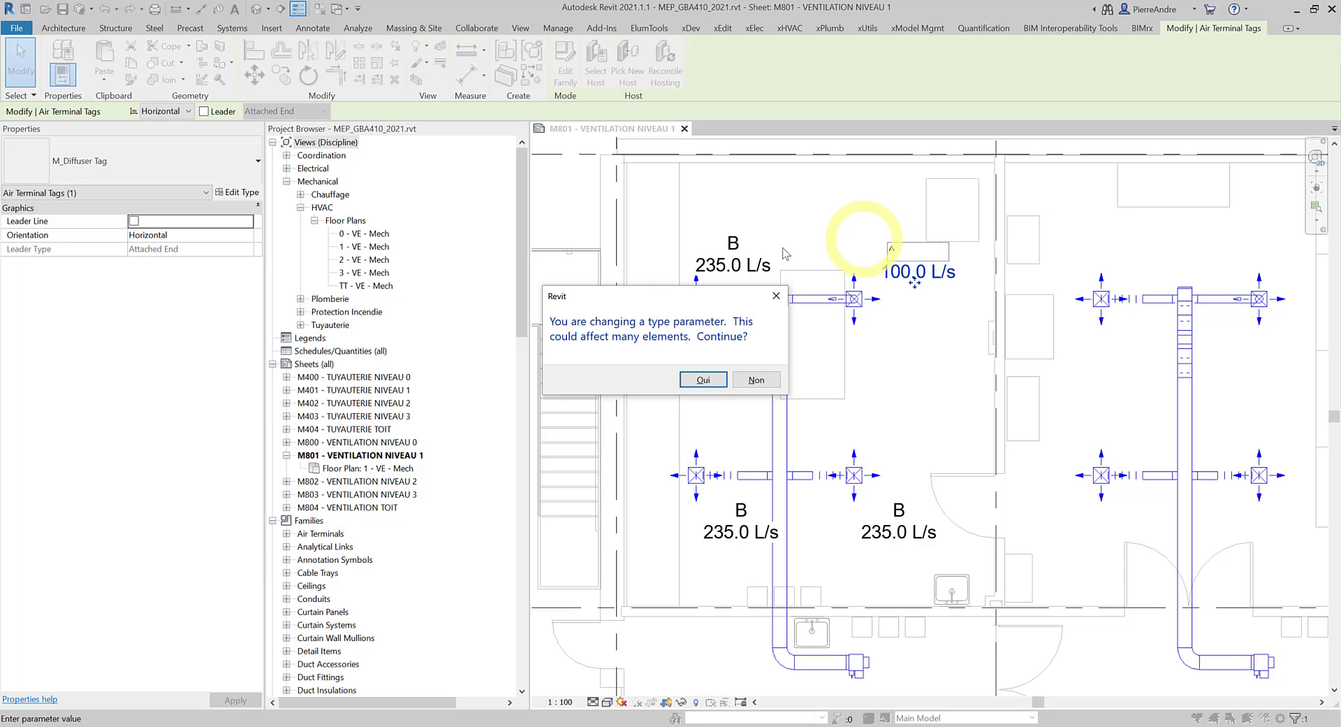
left_click(701, 382)
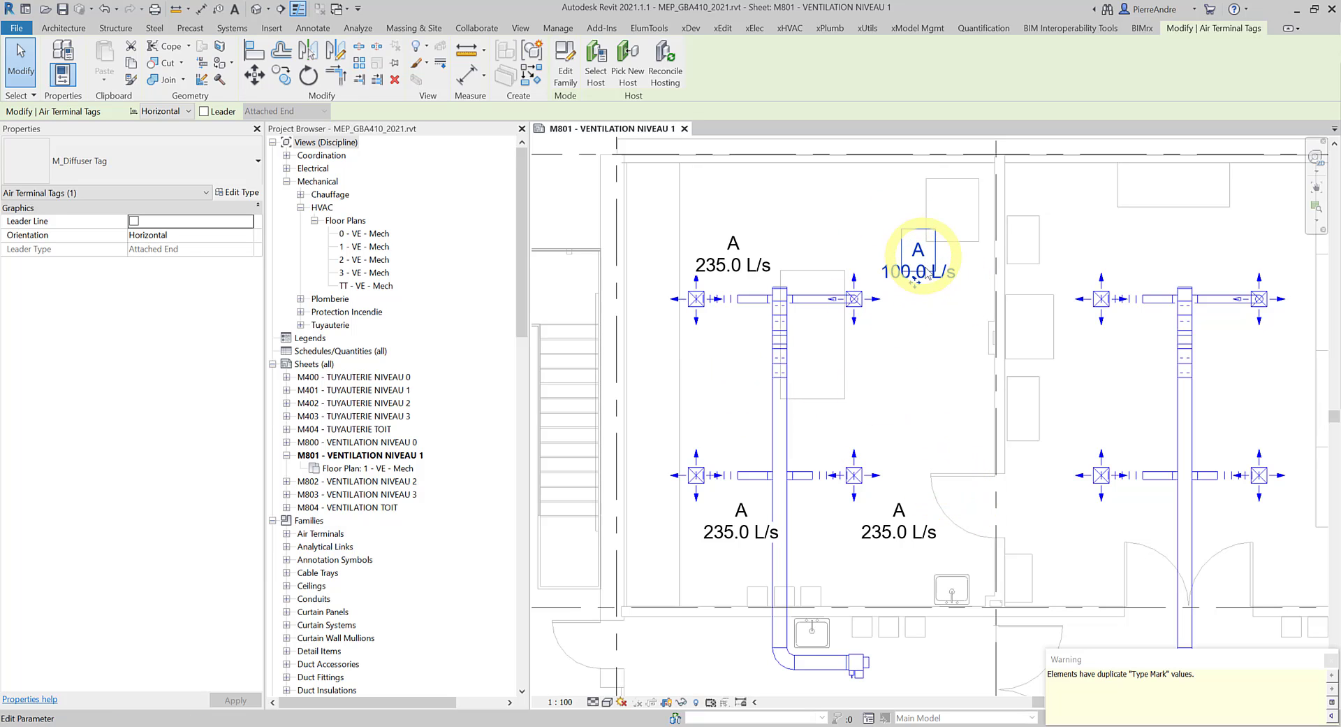
left_click(855, 474)
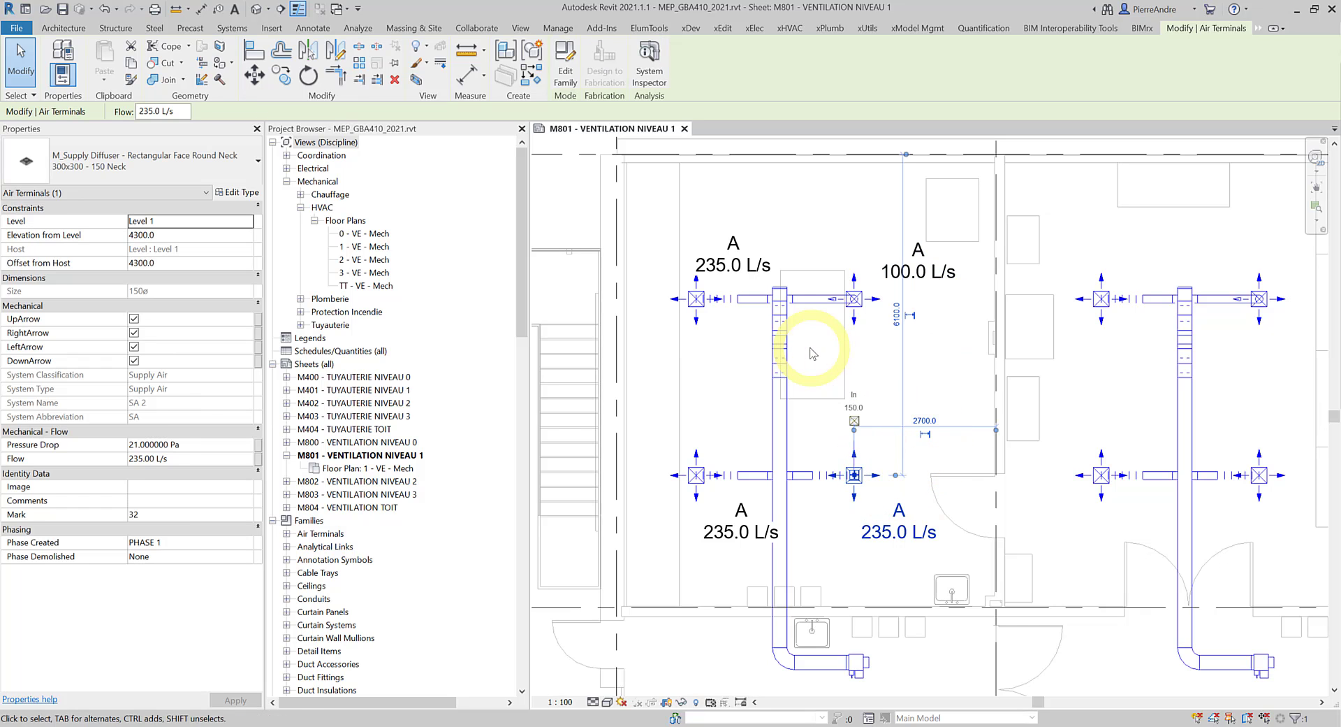
key("Escape")
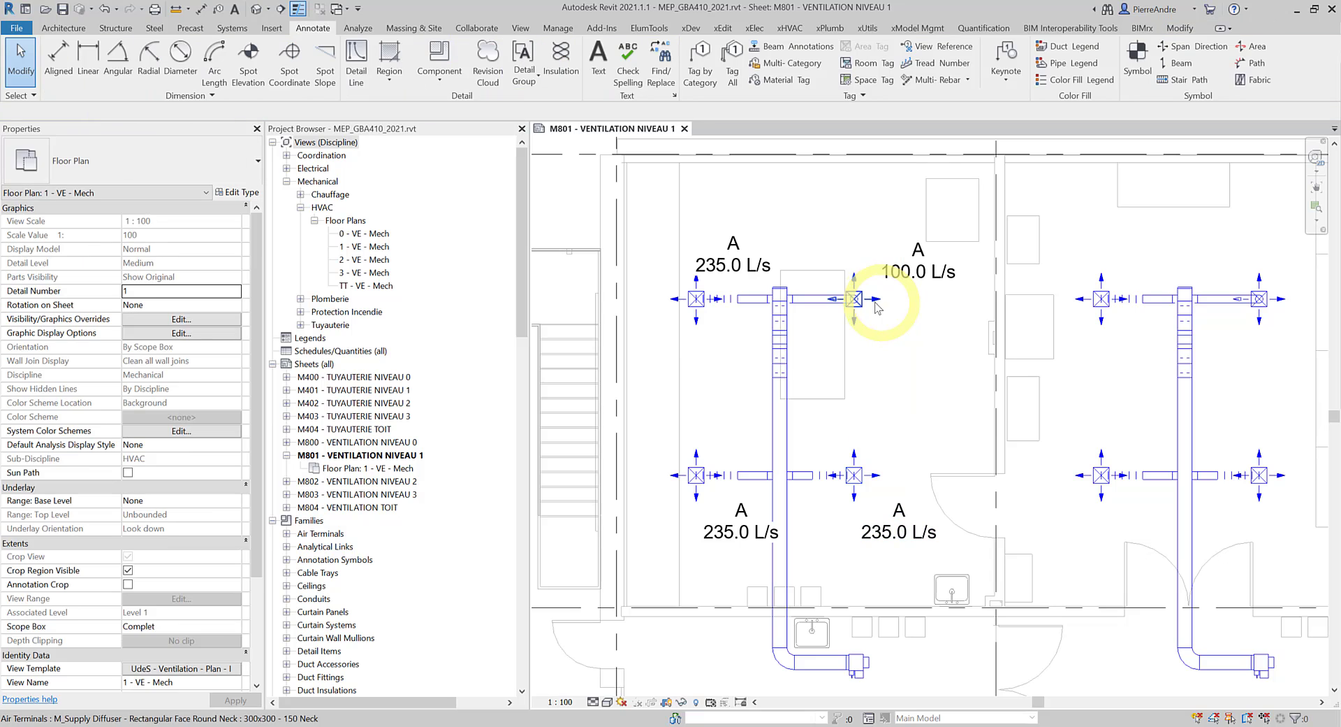
- Rename the upper-right diffuser's type as A - 300x300 - 150 Neck in its type properties
left_click(876, 305)
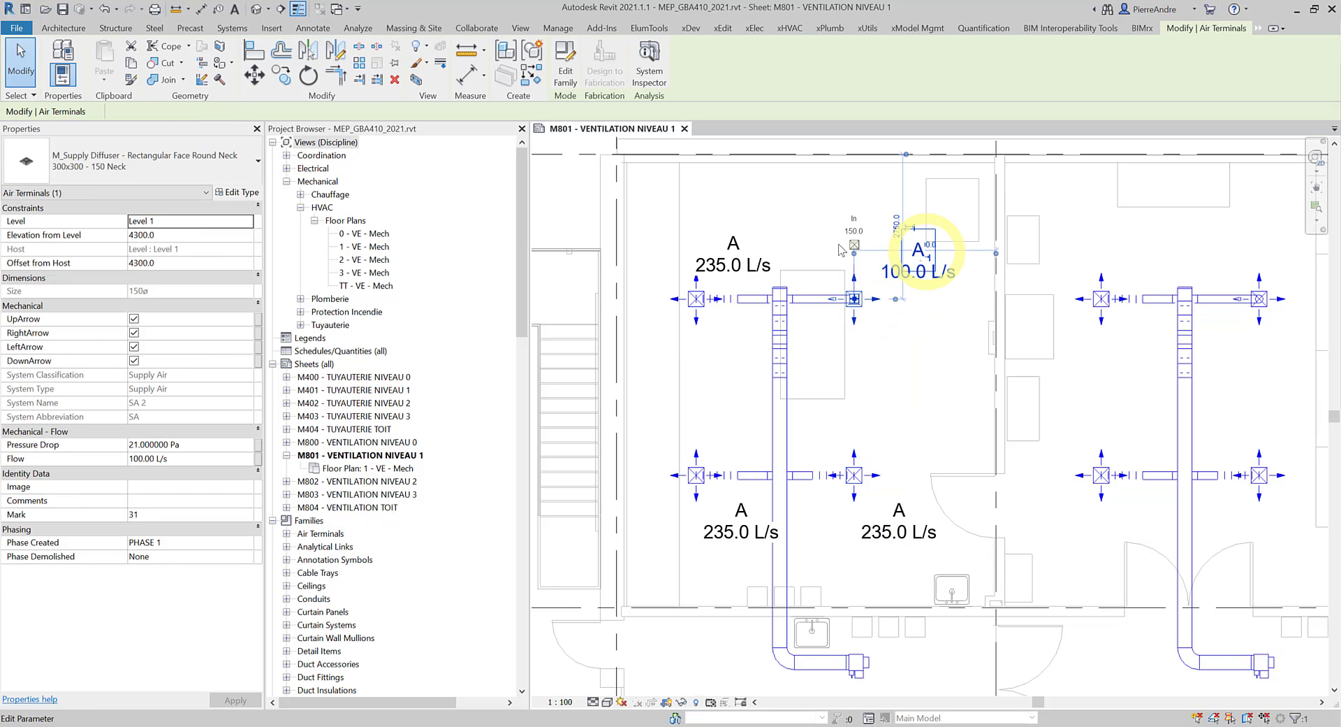
left_click(232, 192)
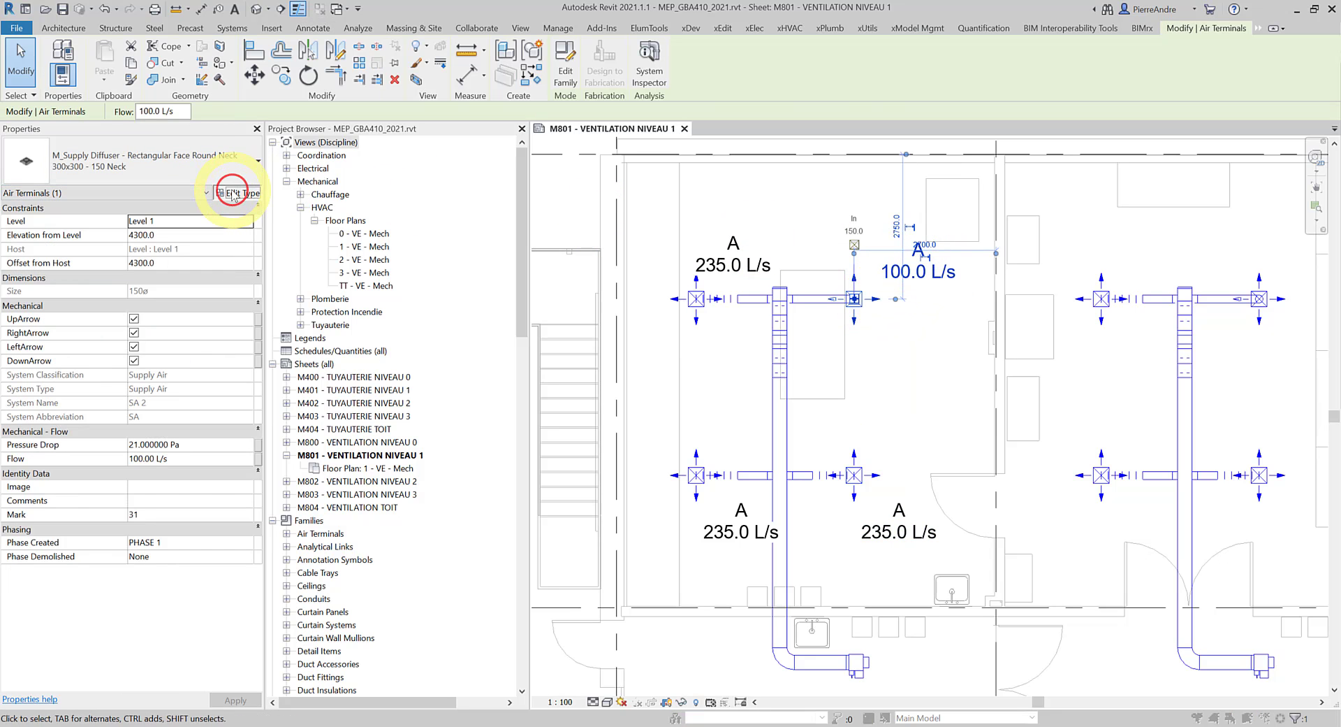
left_click(816, 252)
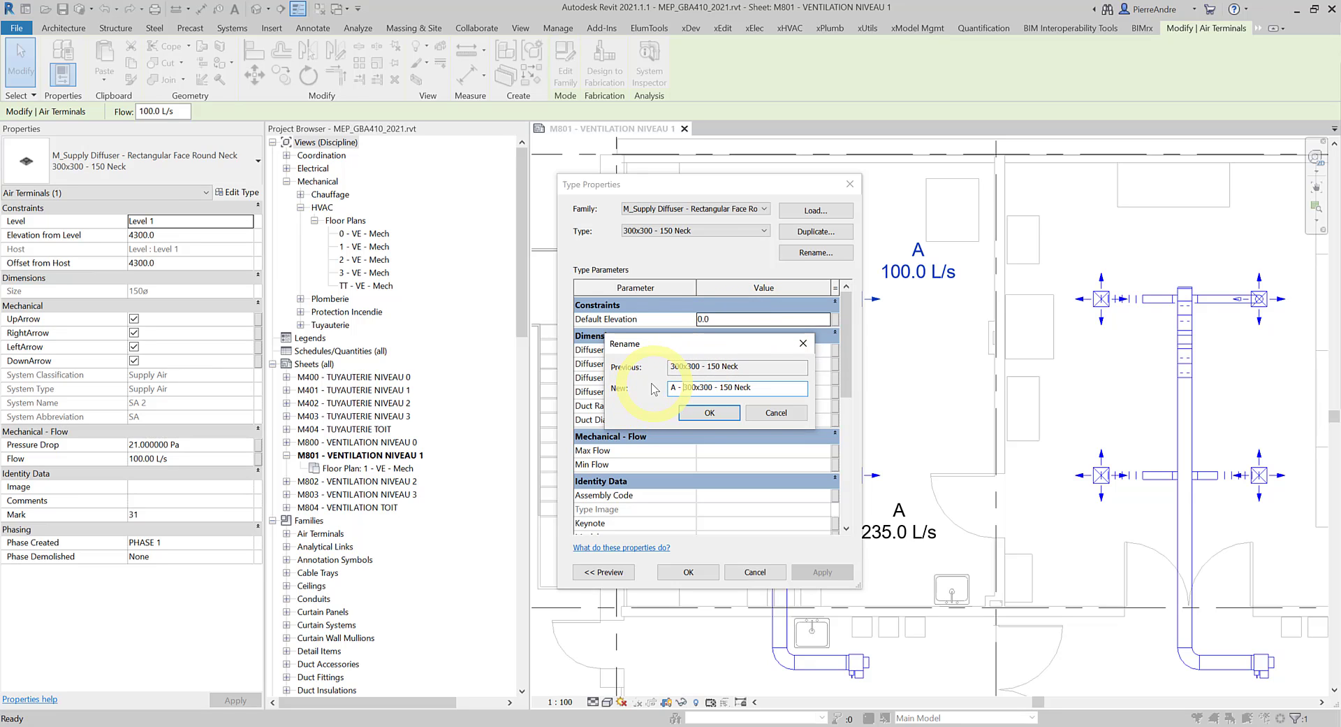
left_click(700, 412)
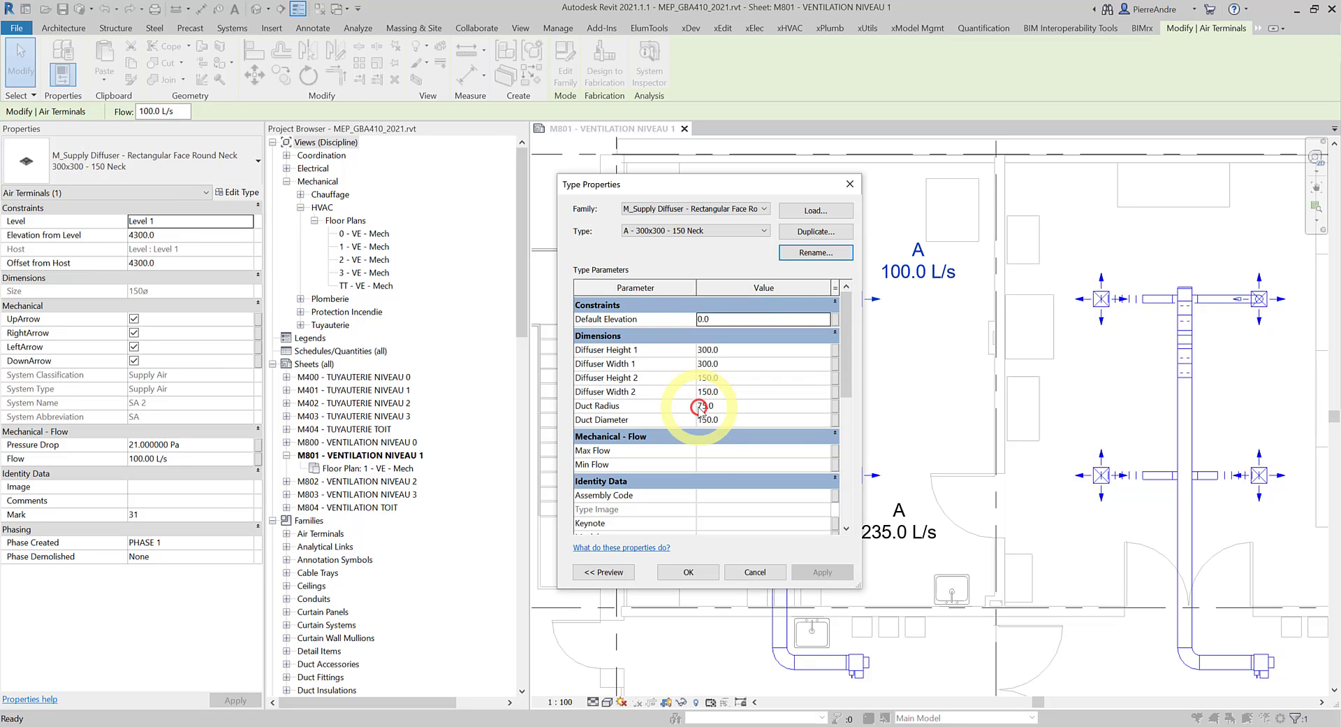
left_click(689, 571)
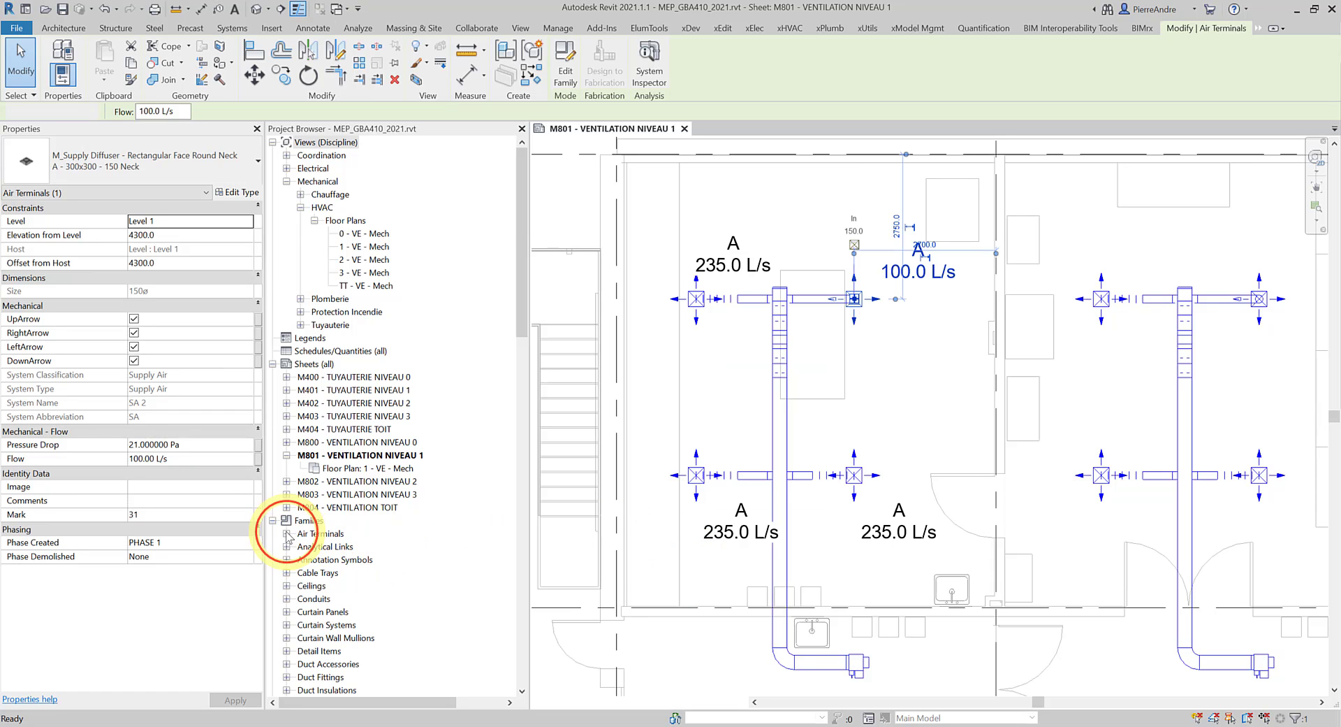
- Find the 300x300 - 200 Neck type of the Rectangular Face Round Neck supply diffuser and rename it B - 300x300 - 200 Neck
left_click(287, 534)
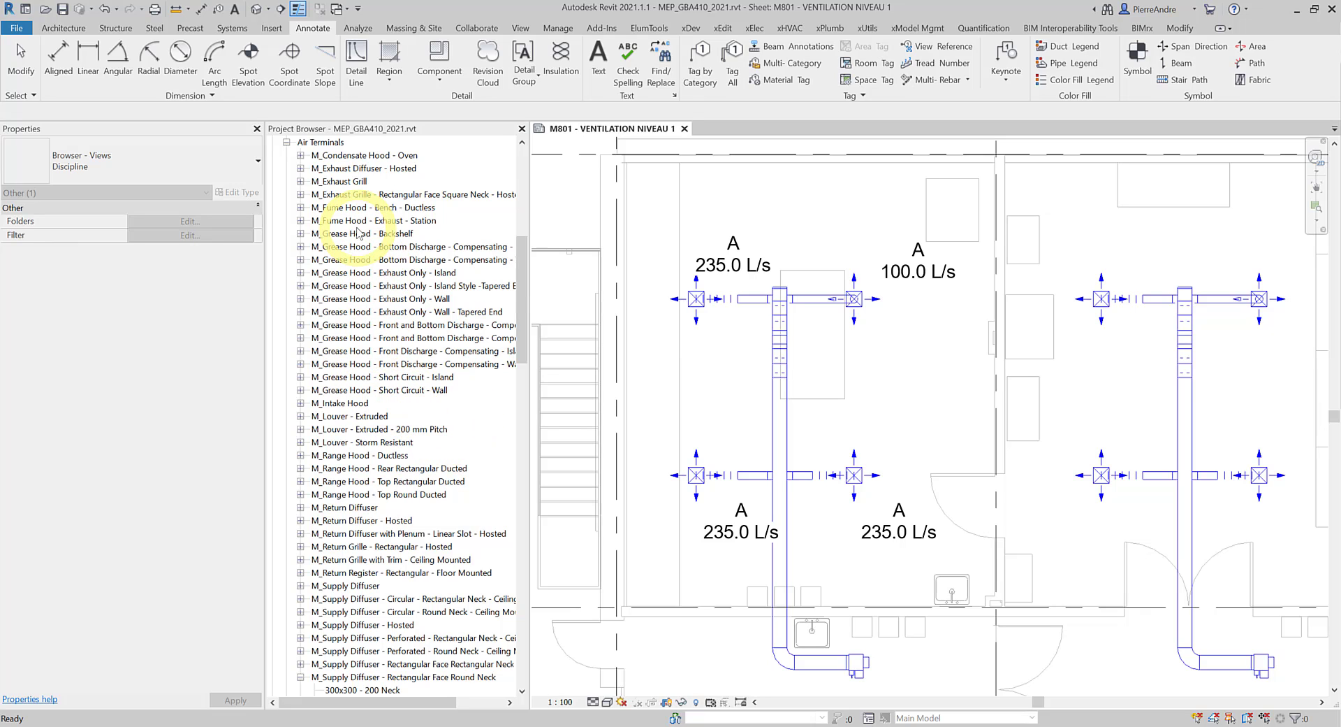
scroll(381, 420, "down", 3)
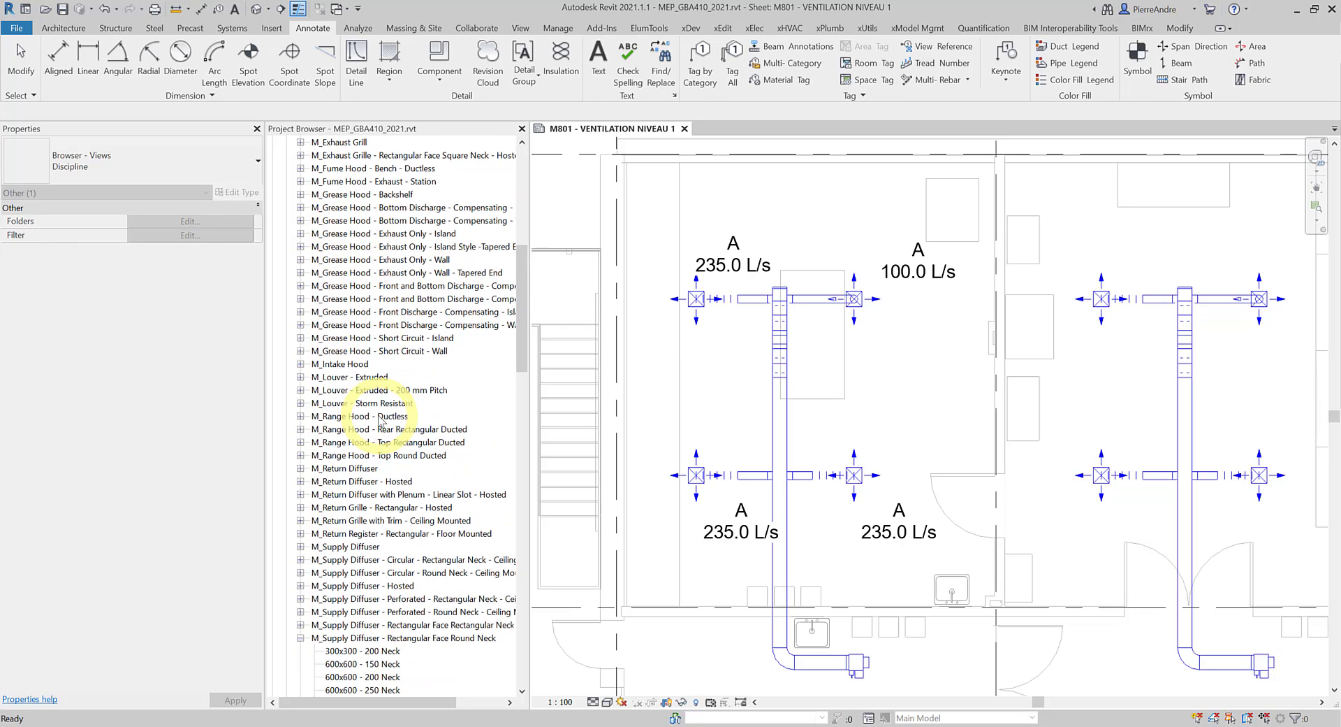
scroll(381, 450, "down", 2)
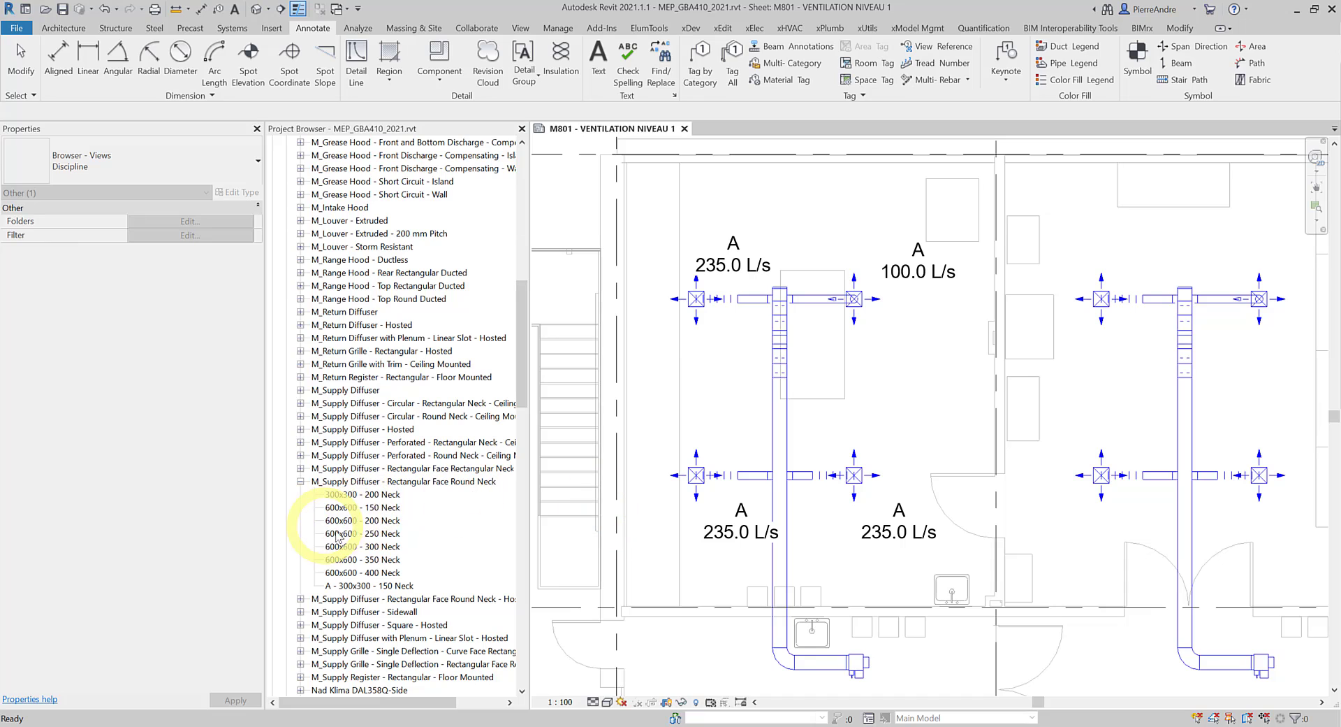
left_click(371, 494)
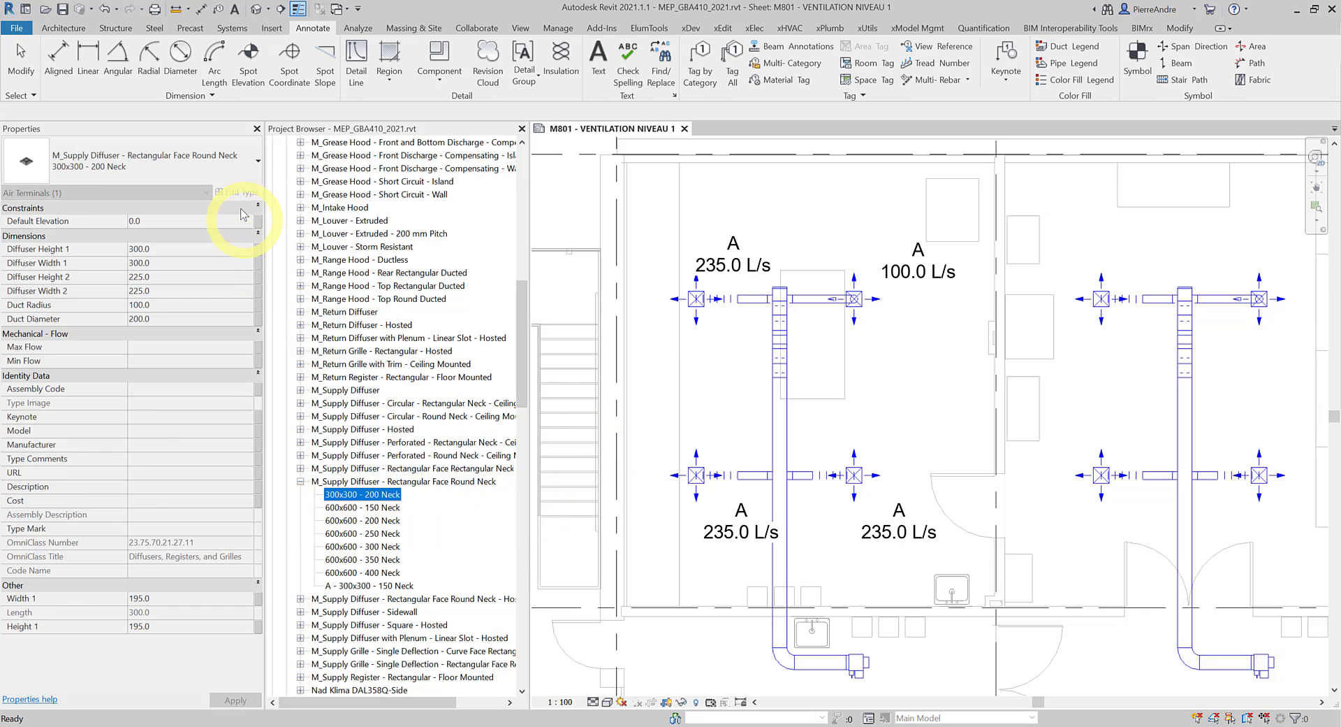
left_click(345, 500)
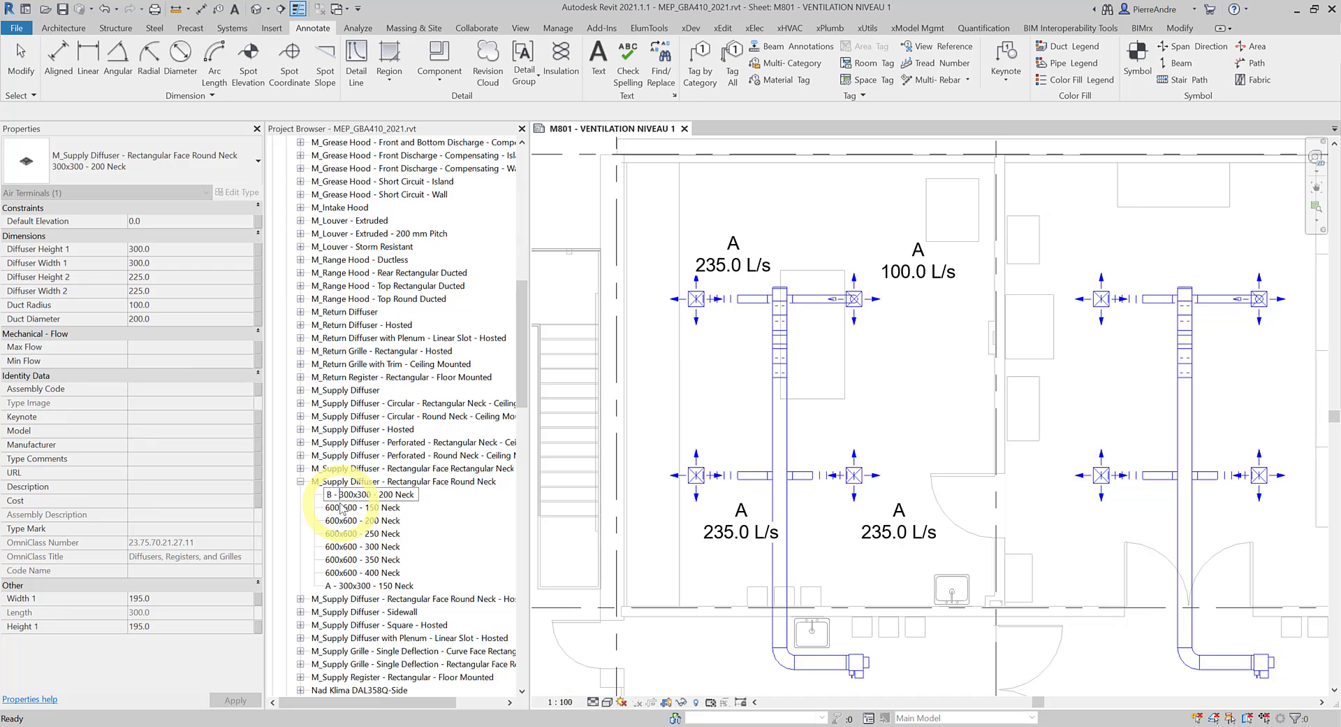
key("Return")
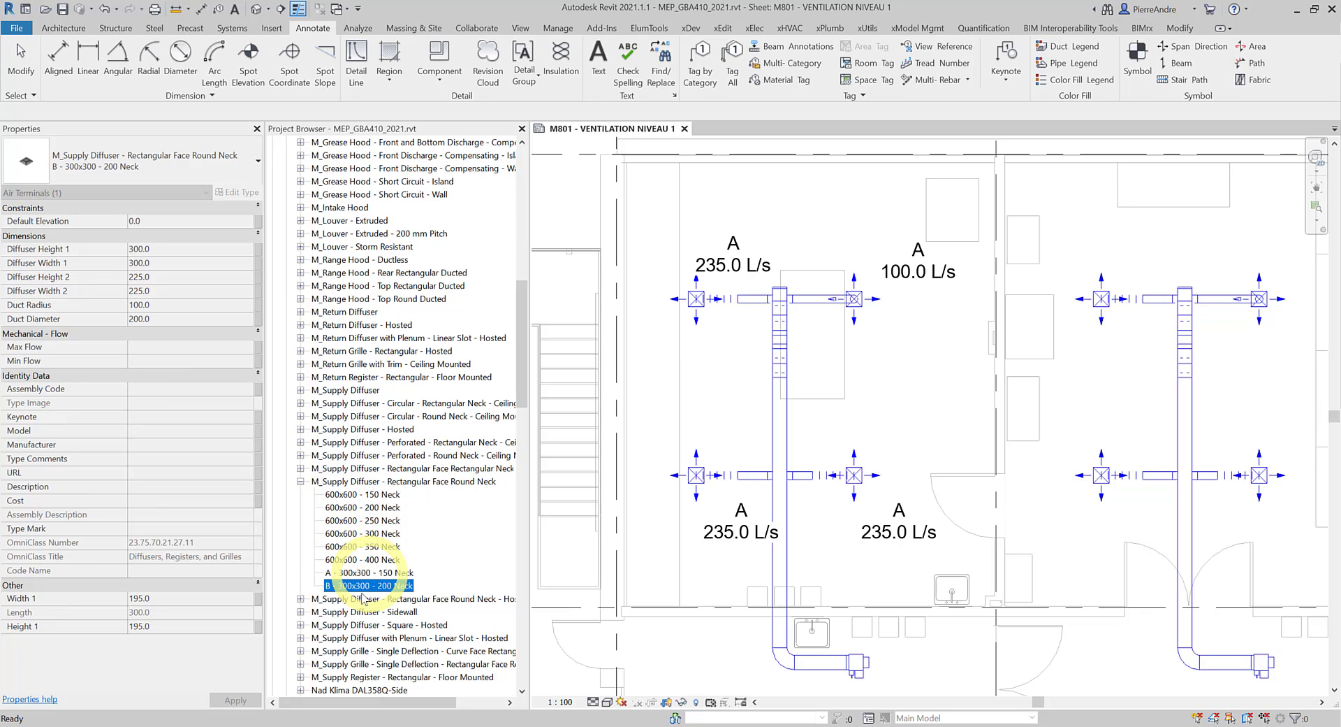
- Set the Type Mark of the B - 300x300 - 200 Neck type to B and accept the duplicate value
double_click(368, 587)
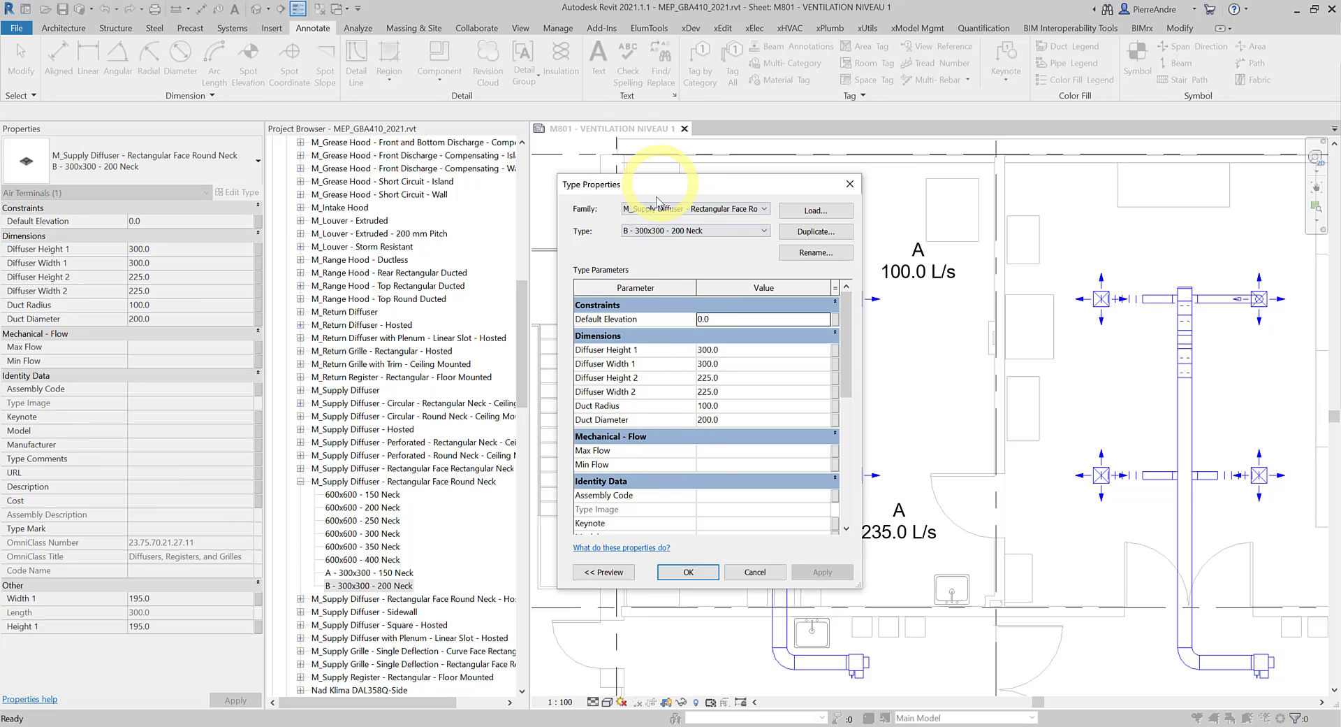
scroll(688, 423, "down", 5)
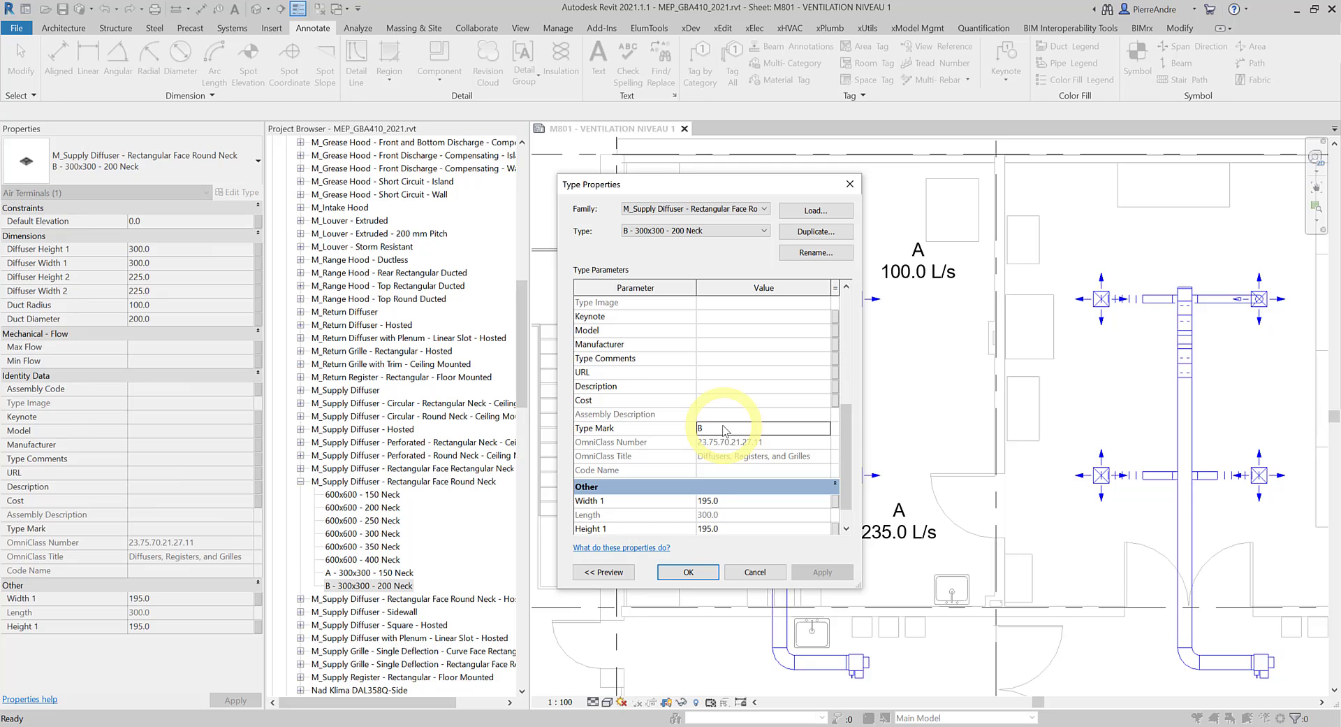
left_click(708, 573)
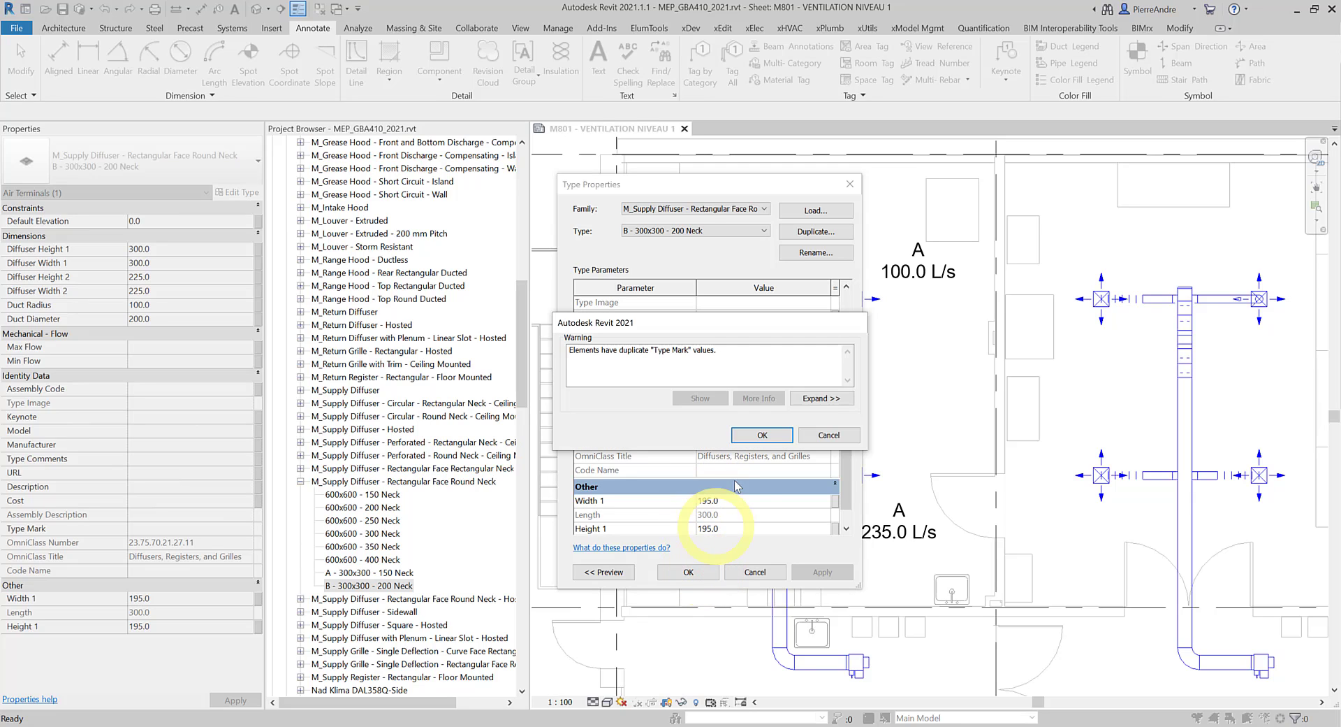
left_click(763, 435)
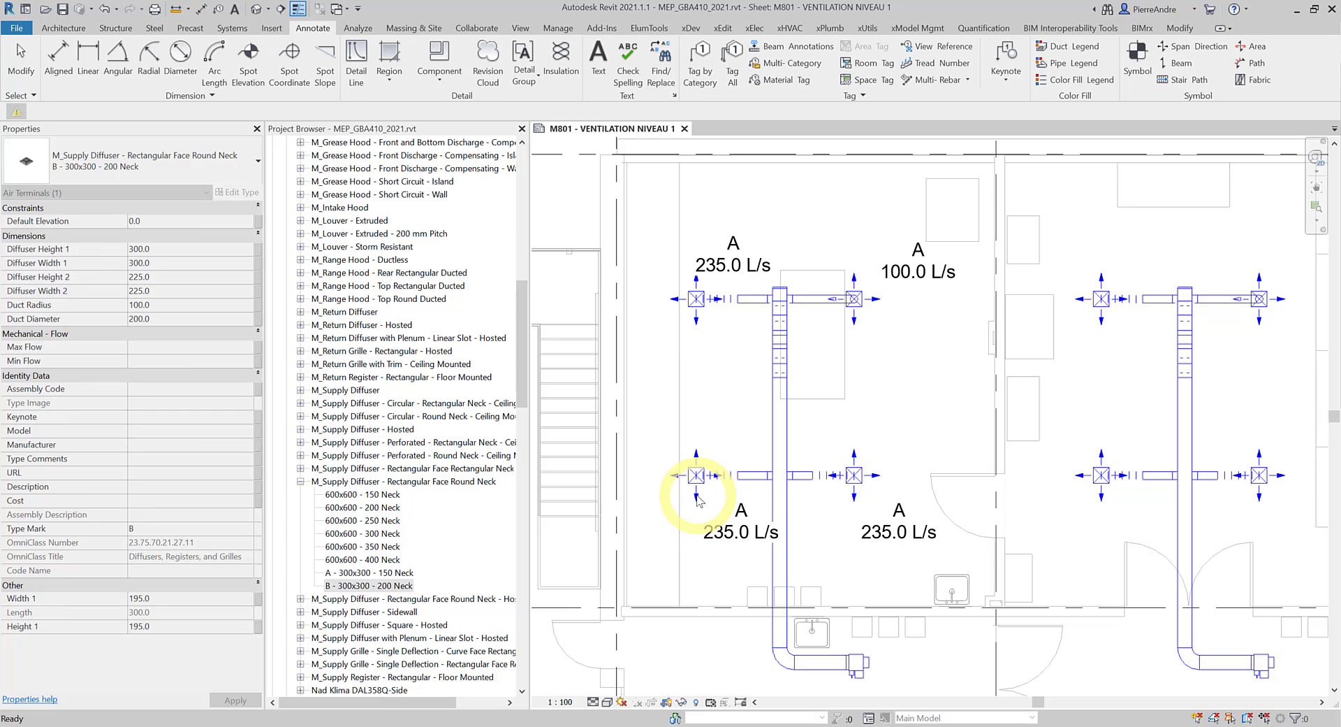
- Change the two lower diffusers of the tagged room to the type B - 300x300 - 200 Neck
left_click(674, 482)
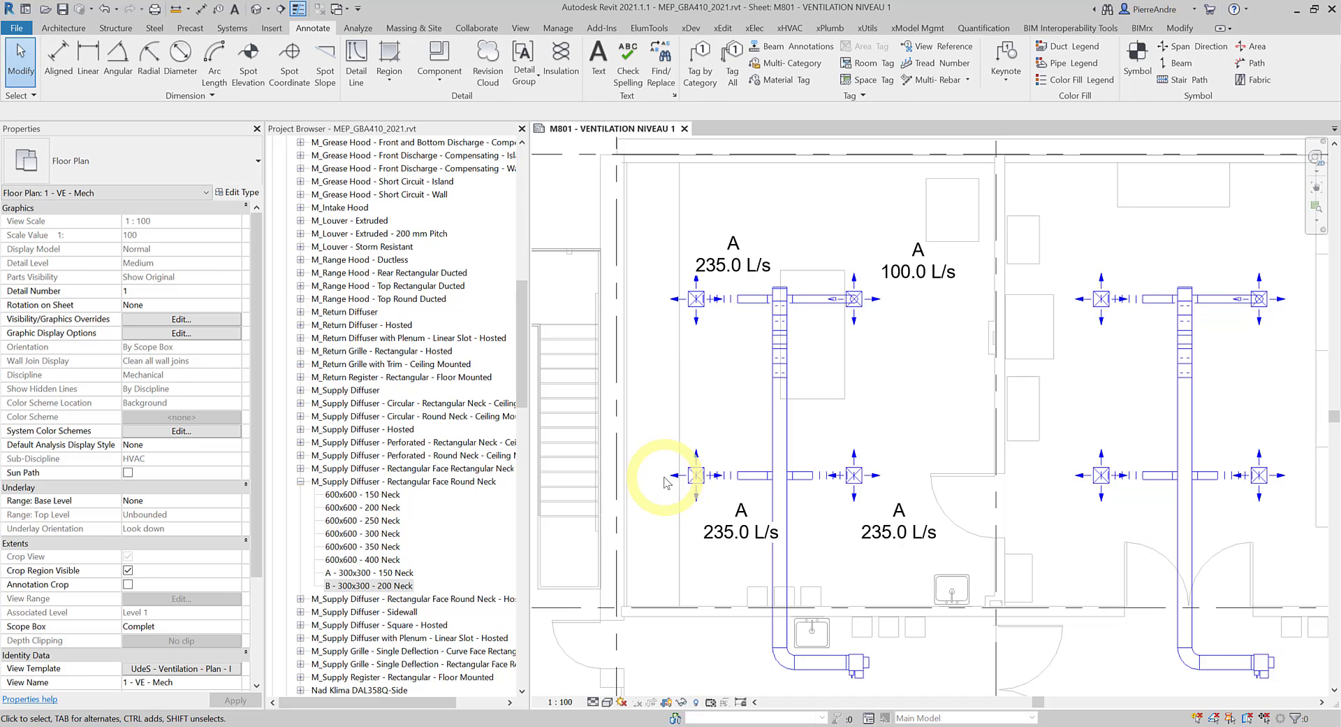
left_click(669, 477)
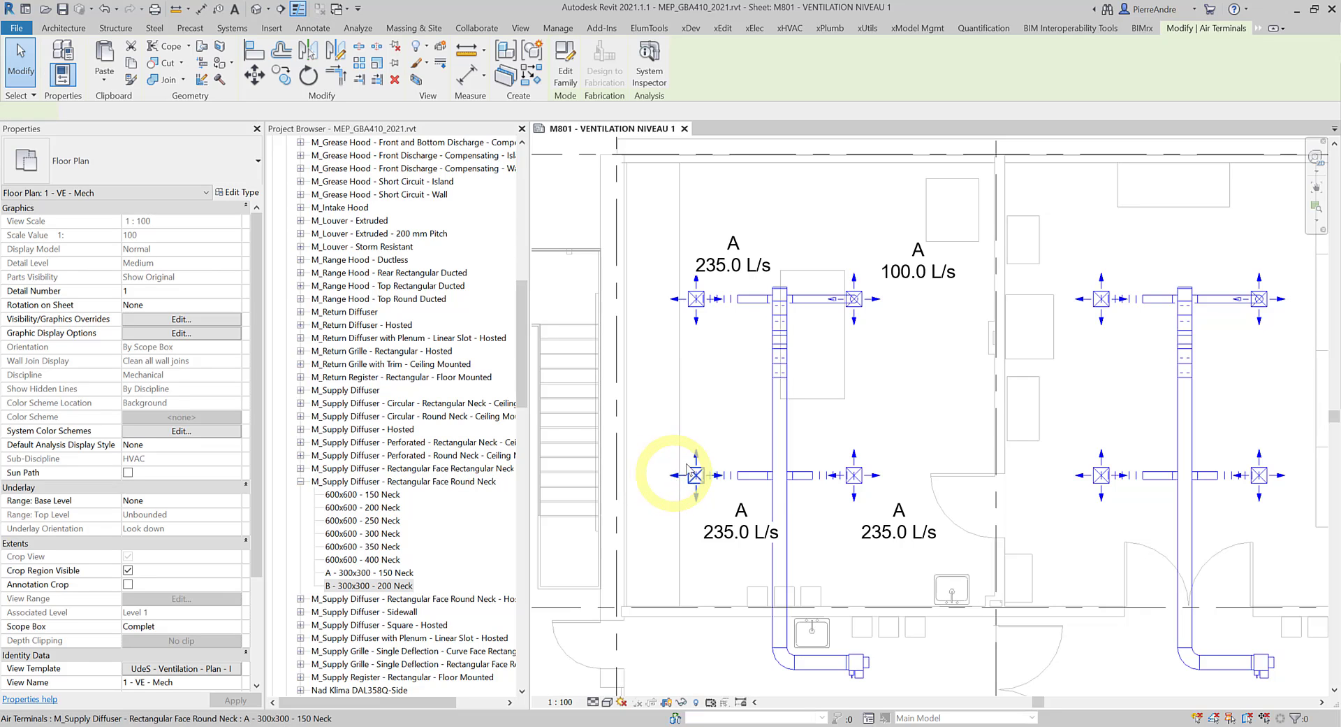
left_click(878, 482, "ctrl")
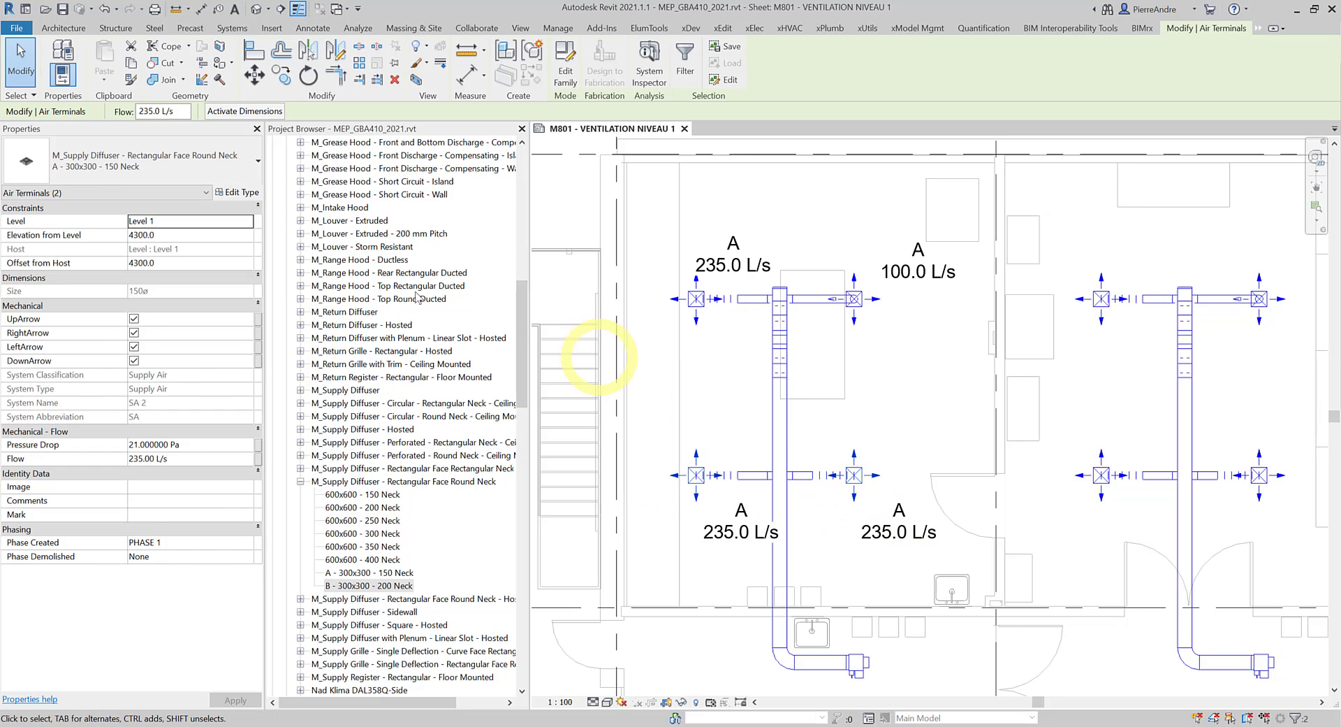
left_click(182, 160)
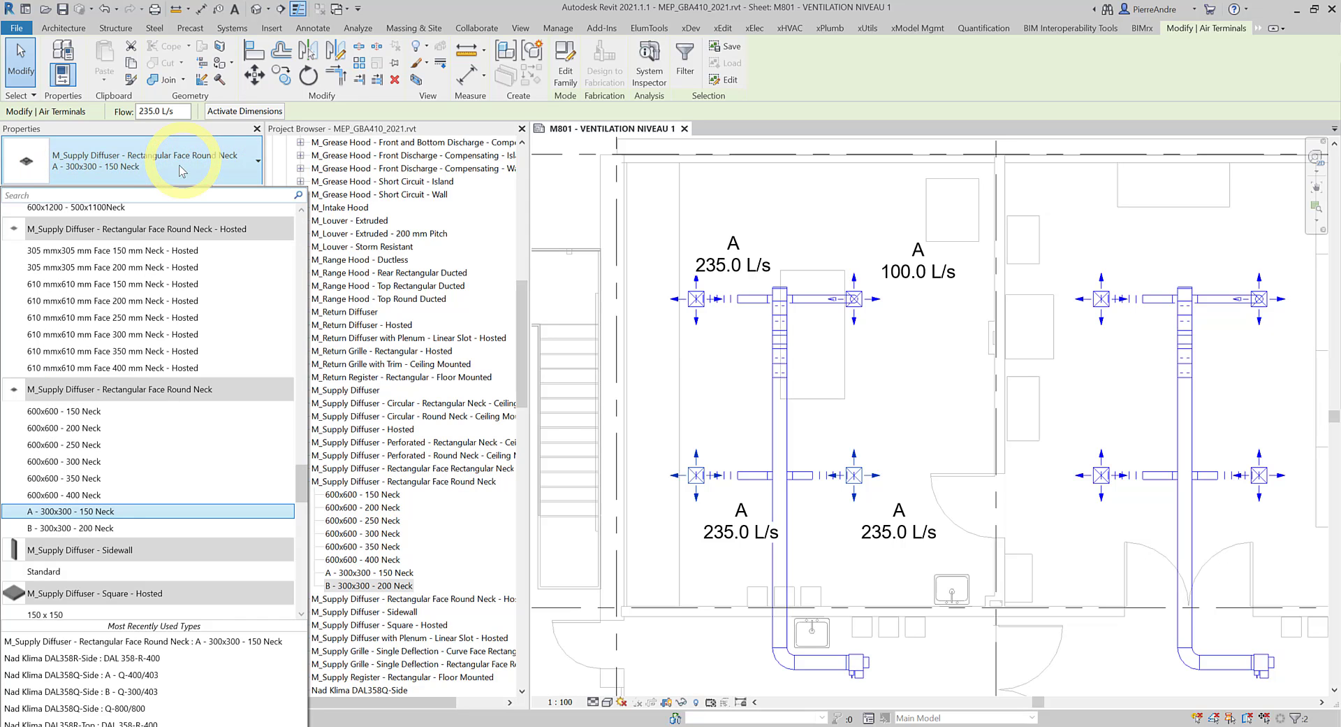
left_click(113, 525)
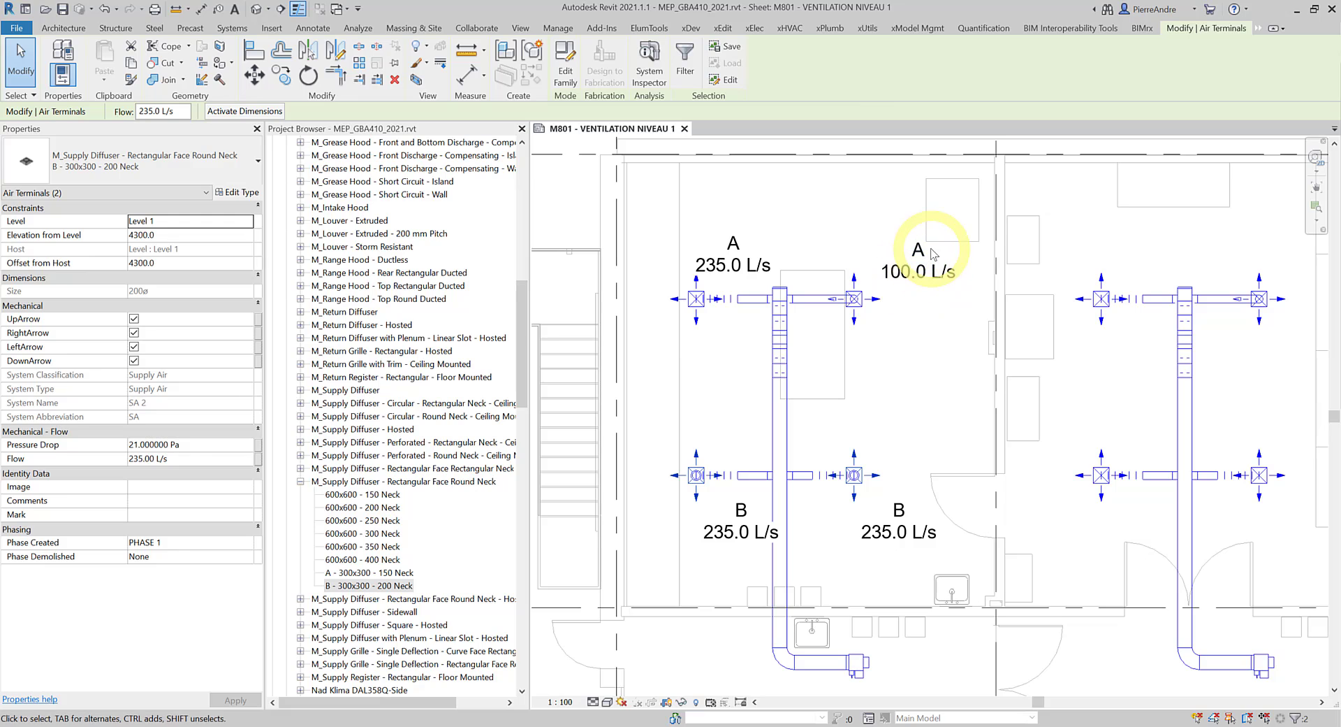
- Set the flow in the upper-right diffuser's tag to 150 CFM
left_click(909, 286)
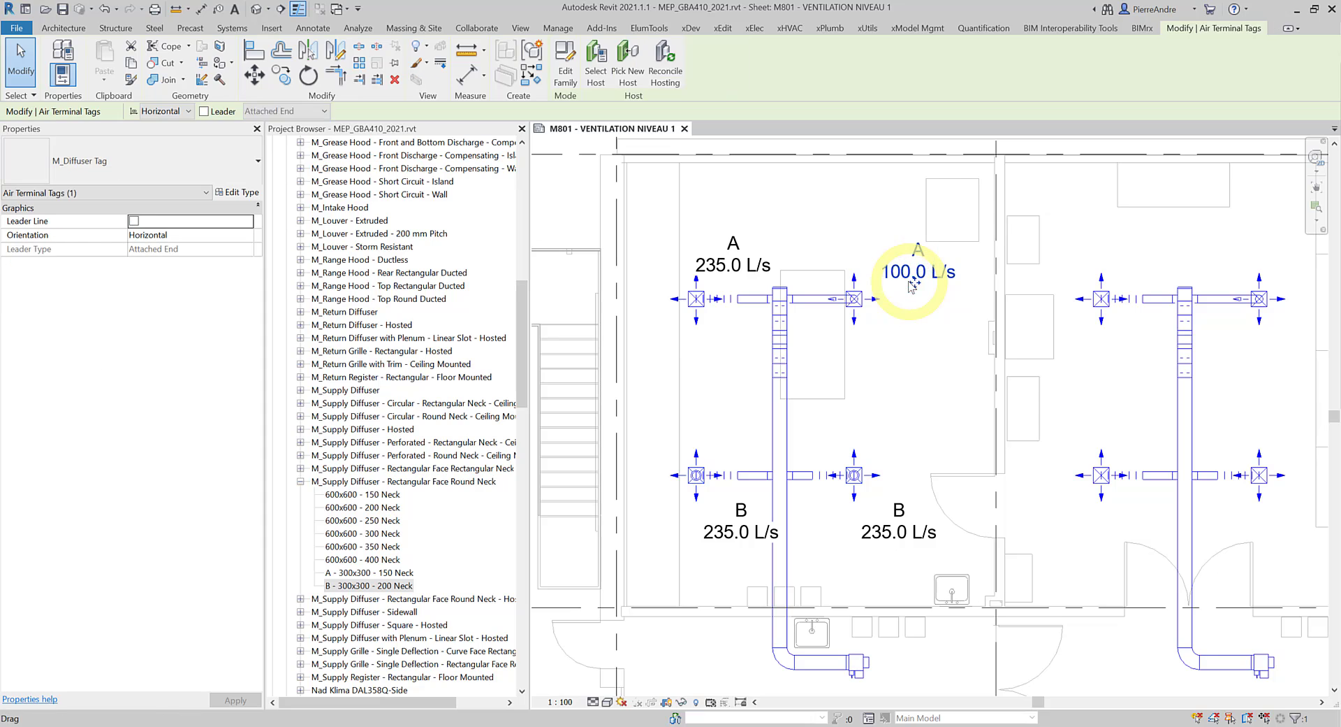
left_click(902, 281)
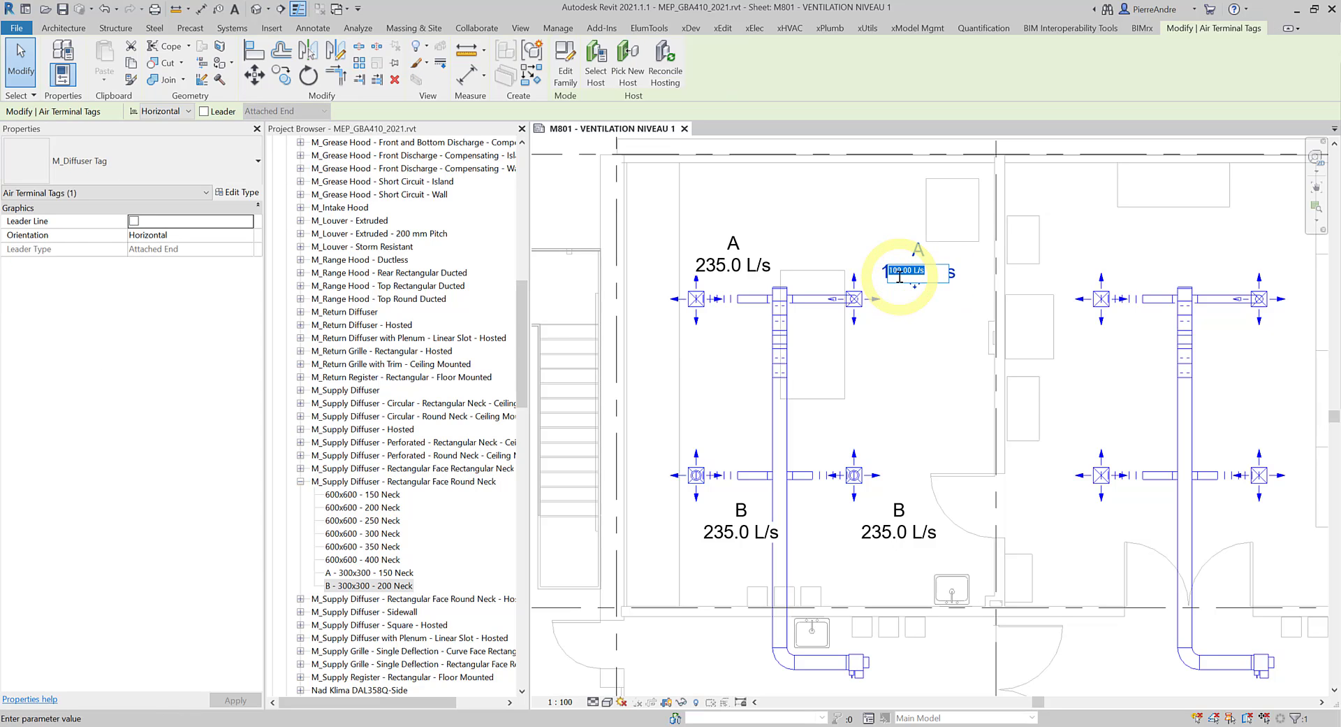
type("150CFM")
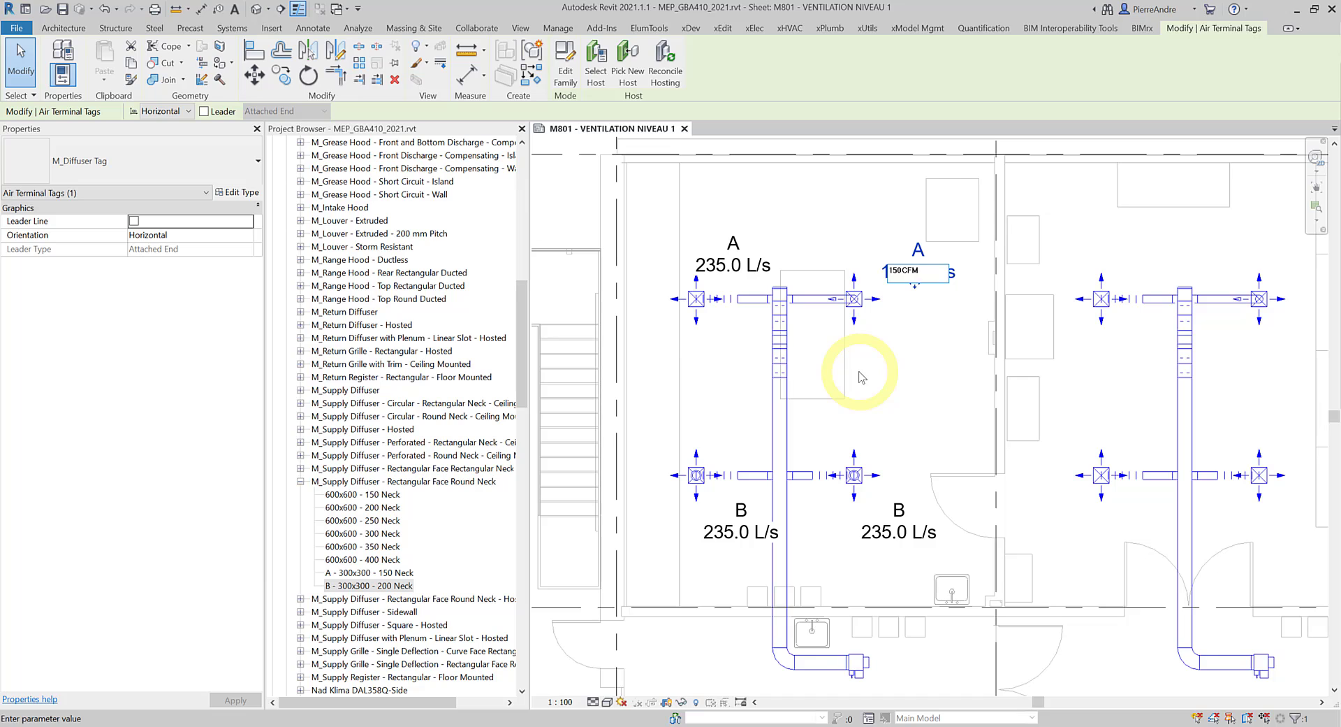
key("Return")
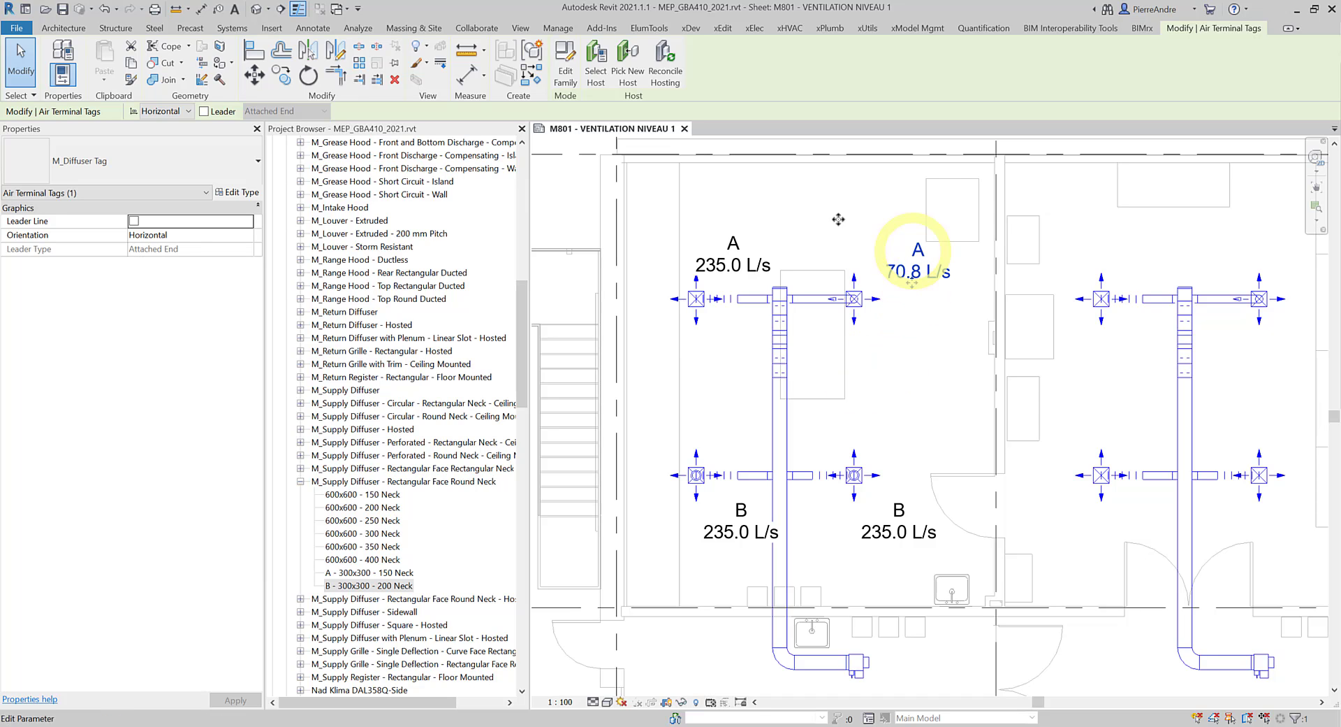